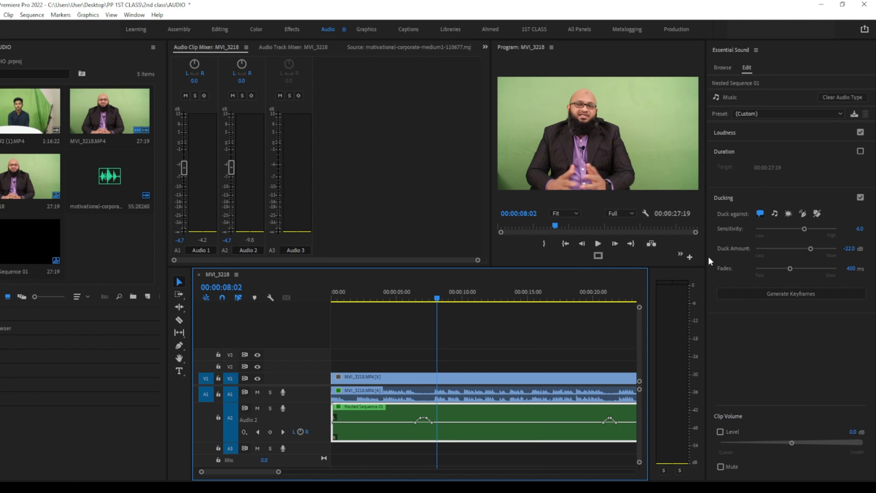
# Step: Set the ducking sensitivity of the nested music clip to 4.0 and generate new ducking keyframes
pyautogui.click(859, 229)
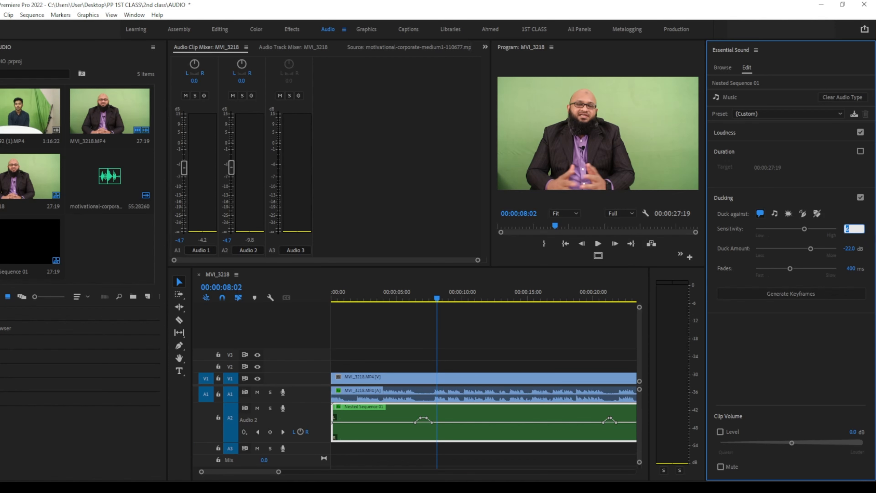
pyautogui.write('4')
pyautogui.click(801, 298)
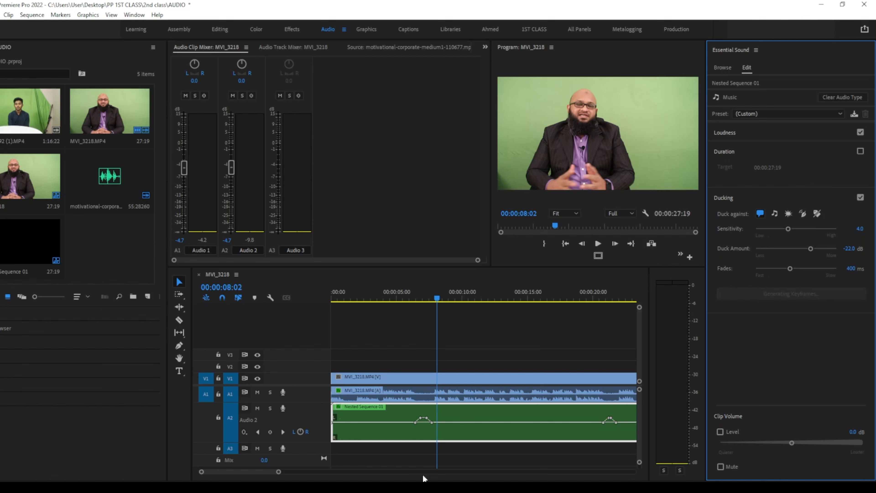
# Step: Play the sequence from the start and again near 19 seconds to check how the music ducks under the speech
pyautogui.moveTo(278, 472); pyautogui.dragTo(310, 472)
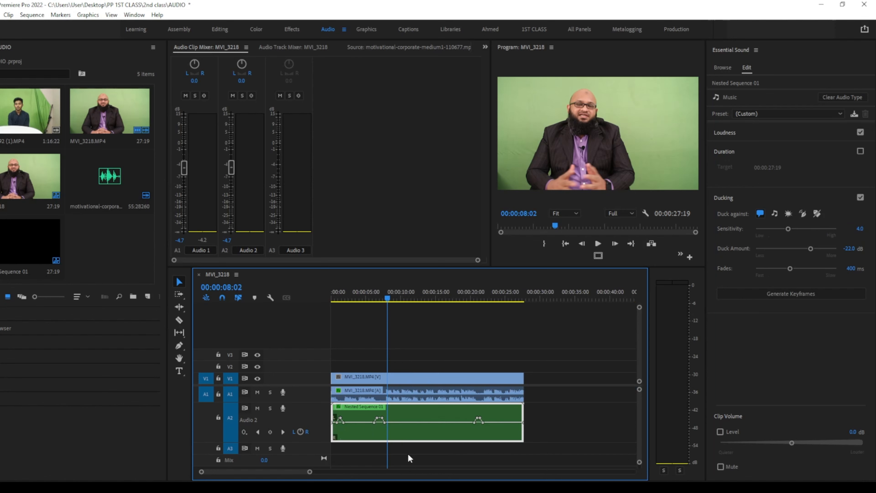
pyautogui.moveTo(388, 296); pyautogui.dragTo(259, 318)
pyautogui.press('space')
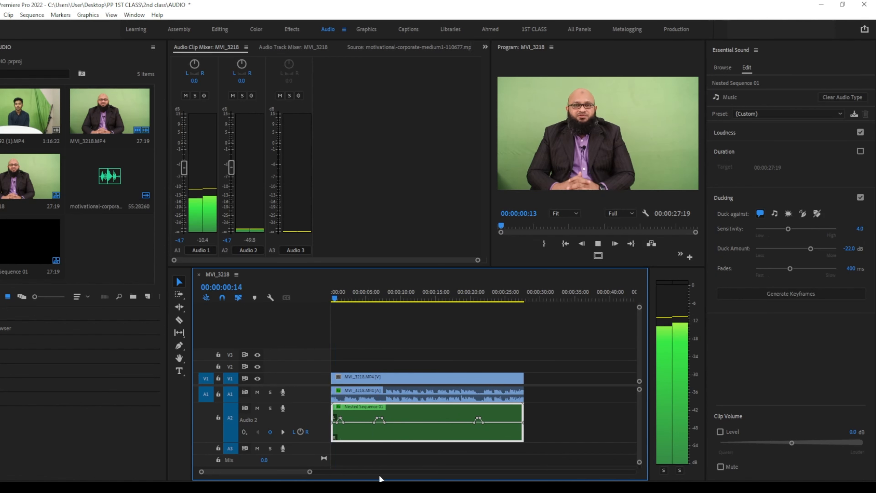
pyautogui.press('space')
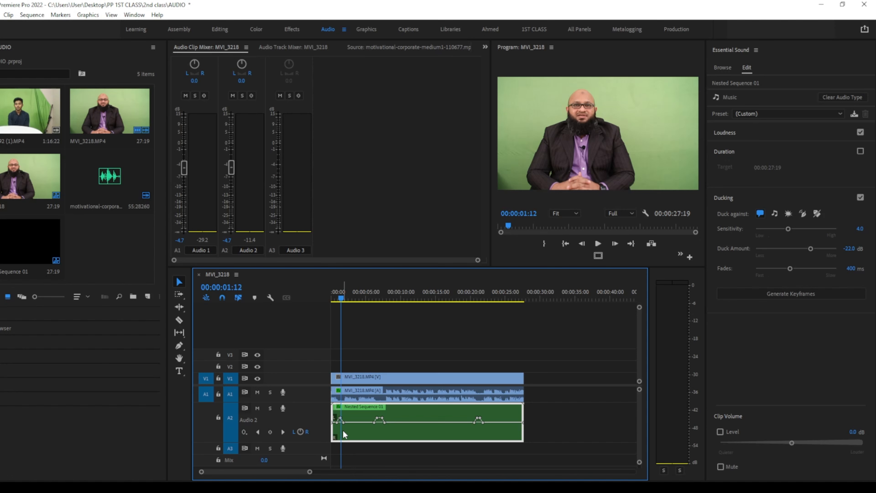
pyautogui.press('space')
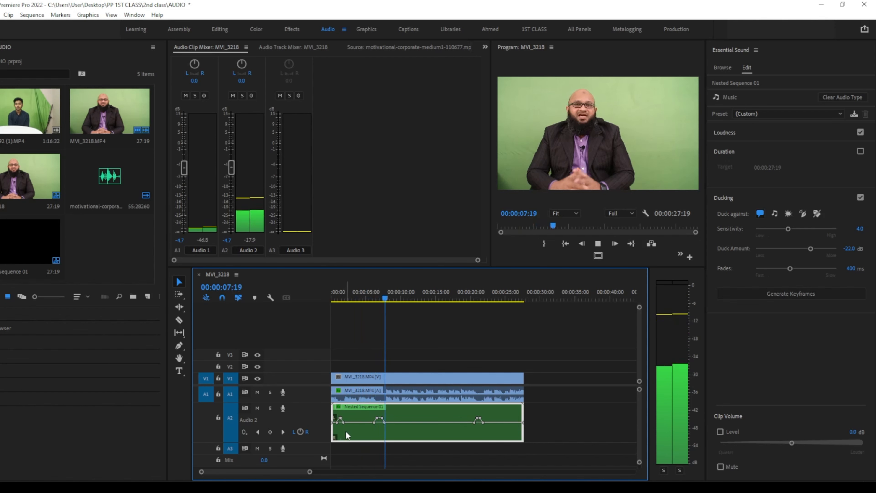
pyautogui.press('space')
pyautogui.click(424, 295)
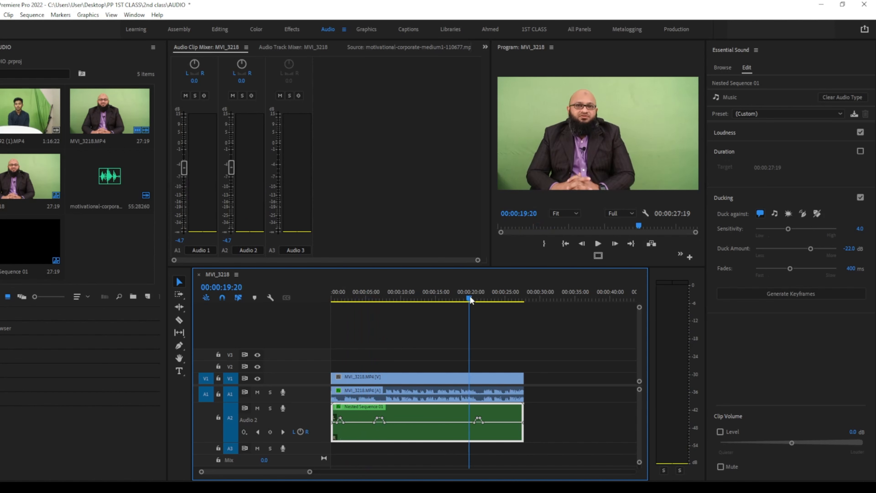
pyautogui.press('space')
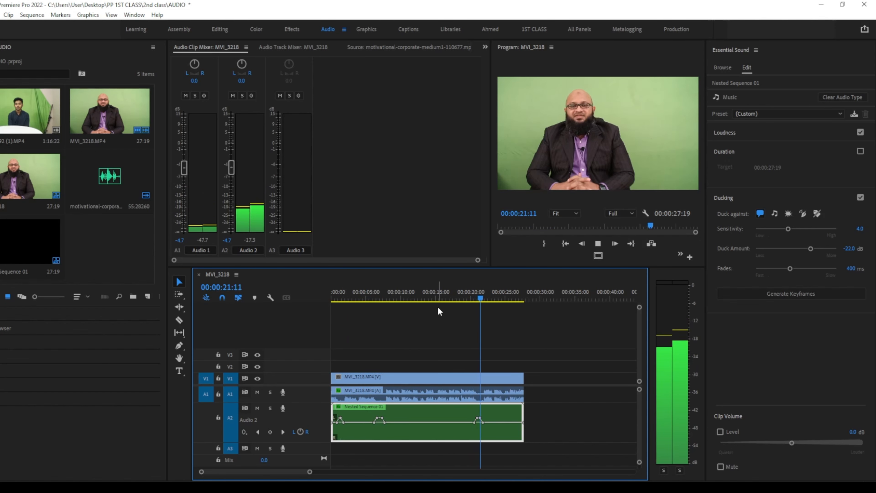
pyautogui.press('space')
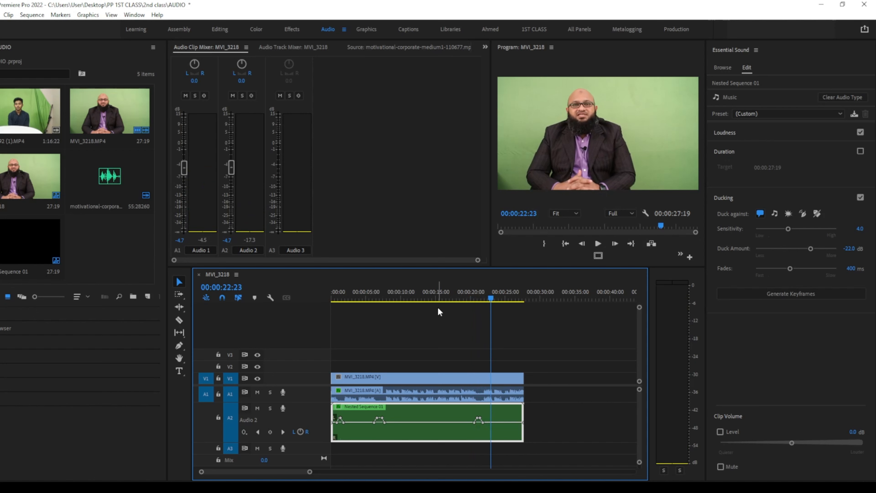
# Step: Mute the Audio 2 music track and switch to the Editing workspace
pyautogui.press('Home')
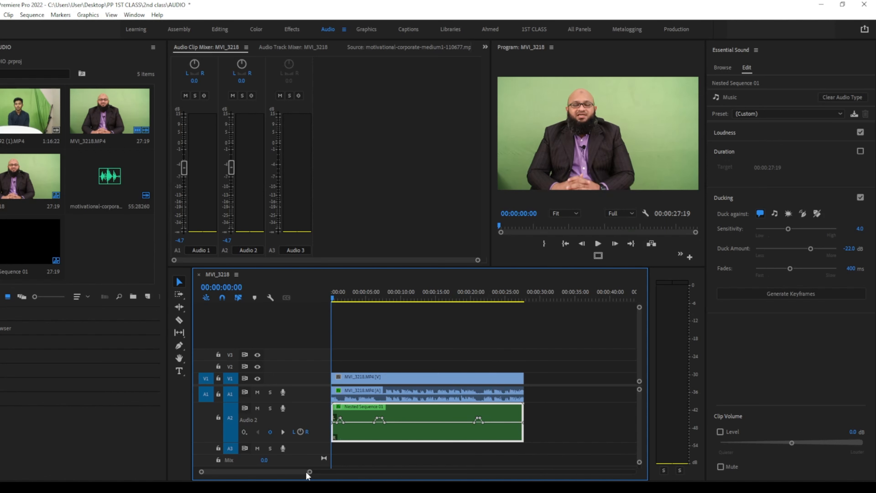
pyautogui.moveTo(310, 474); pyautogui.dragTo(276, 470)
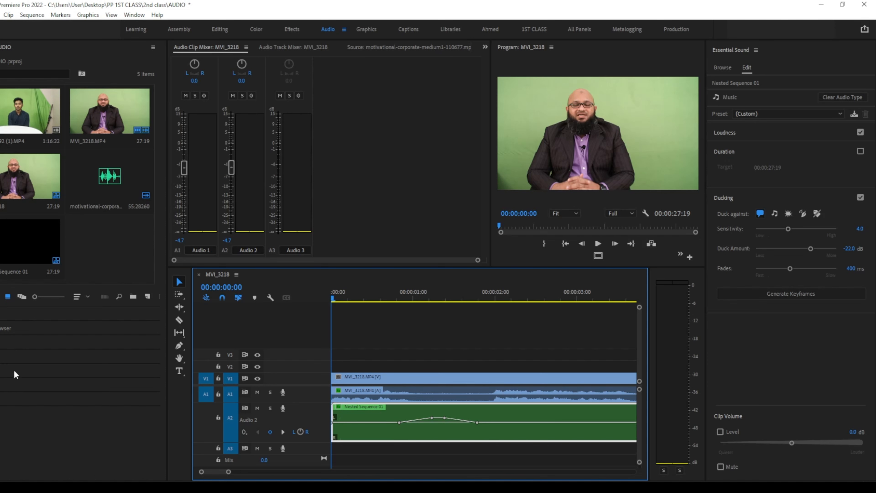
pyautogui.click(257, 408)
pyautogui.click(217, 30)
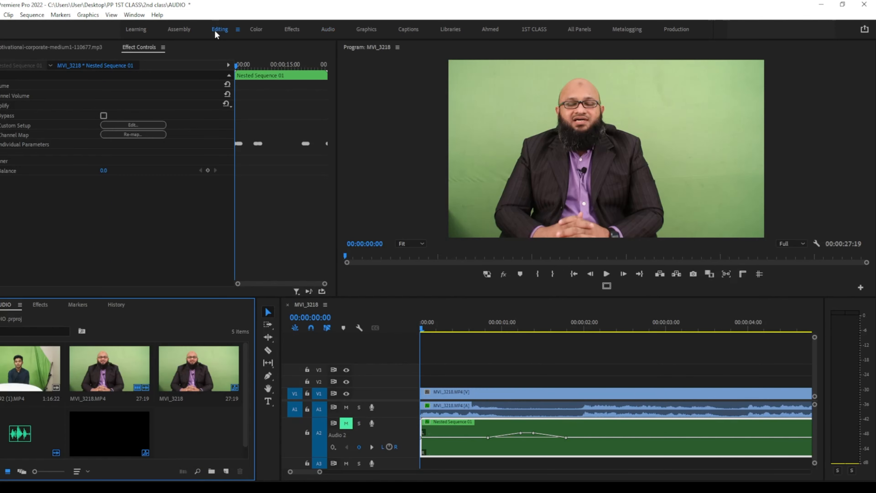
# Step: Apply the default transitions to the start of the MVI_3218.MP4 video and audio, and preview the fade-in
pyautogui.moveTo(320, 471); pyautogui.dragTo(392, 466)
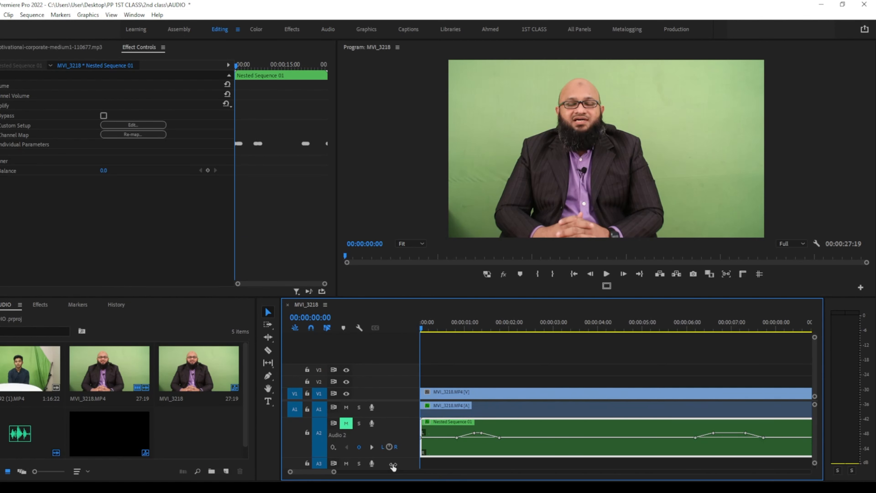
pyautogui.rightClick(422, 405)
pyautogui.click(475, 470)
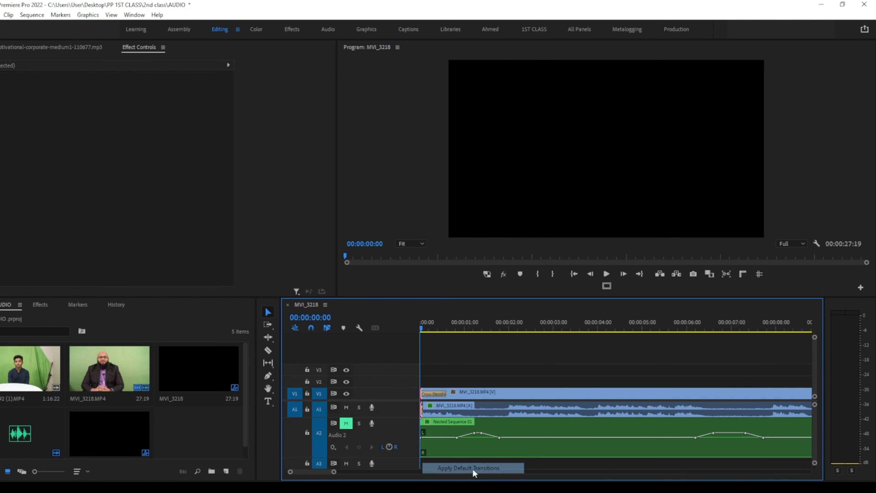
pyautogui.press('space')
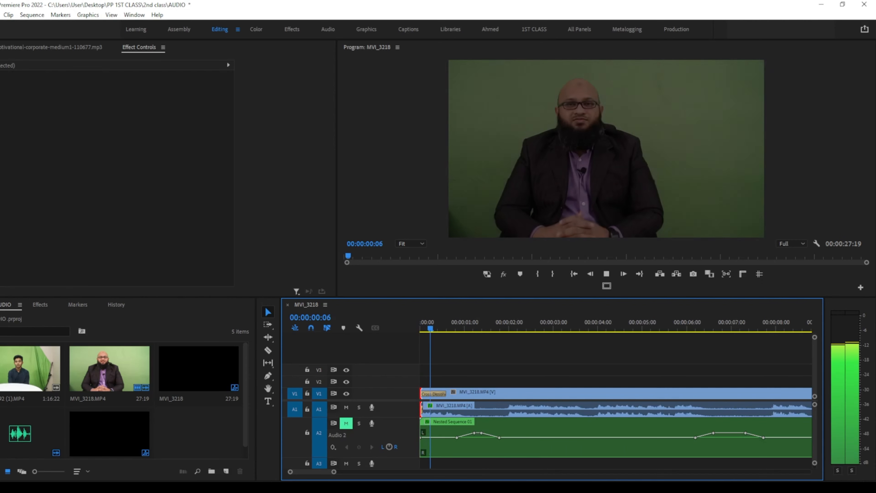
pyautogui.press('space')
pyautogui.moveTo(450, 326); pyautogui.dragTo(314, 333)
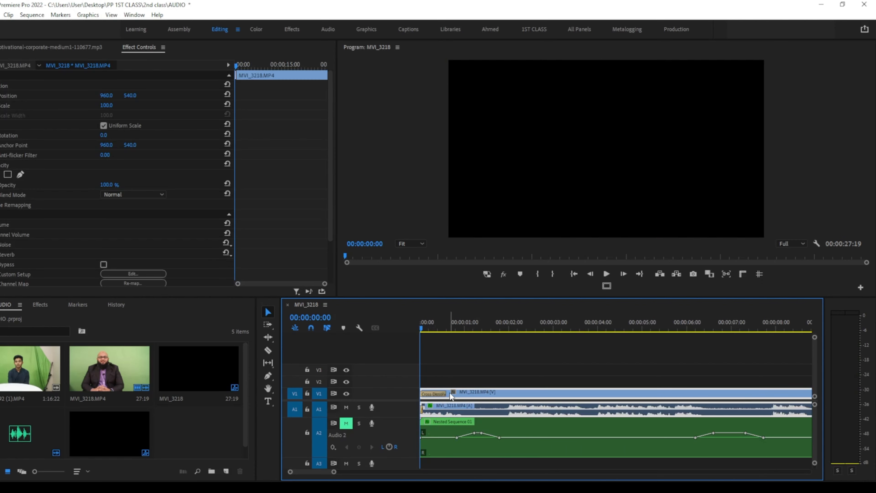
# Step: Shorten the Cross Dissolve at the start of the video clip to 7 frames and preview it
pyautogui.moveTo(450, 395); pyautogui.dragTo(432, 396)
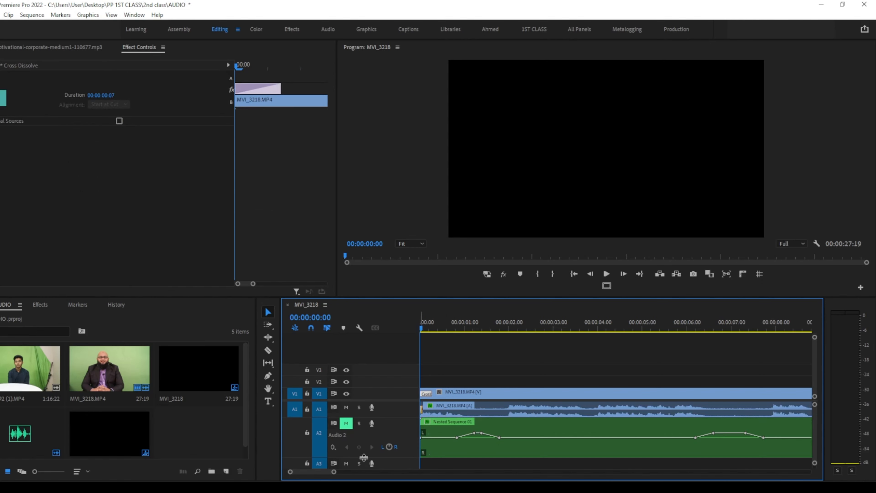
pyautogui.press('space')
pyautogui.press('space')
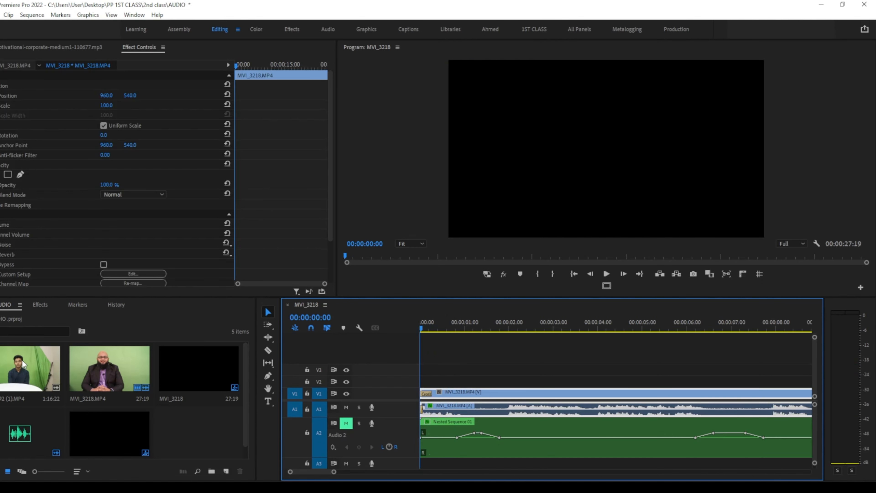
pyautogui.press('space')
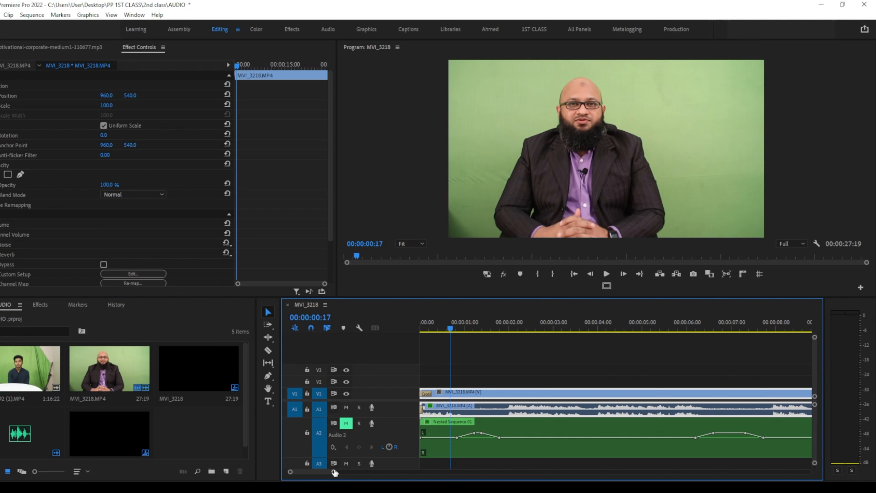
# Step: Search the effects for "delay" and apply the Delay audio effect to the MVI_3218.MP4 audio on track A1
pyautogui.click(41, 305)
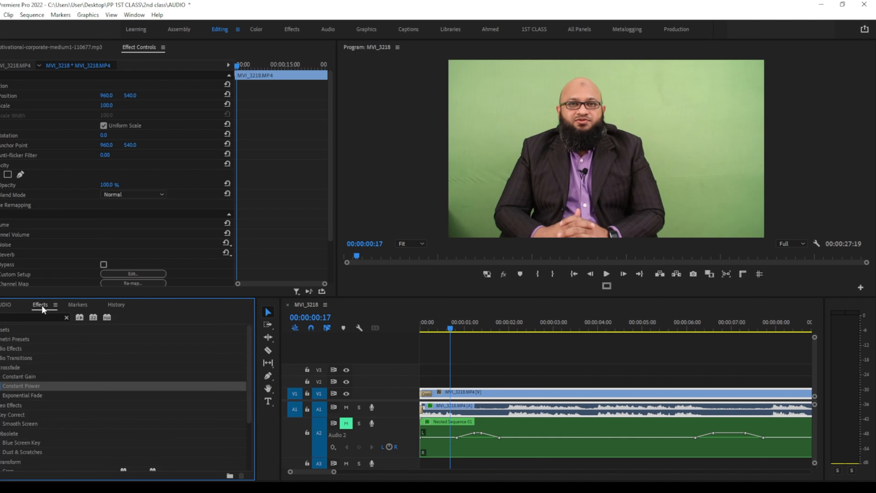
pyautogui.click(14, 317)
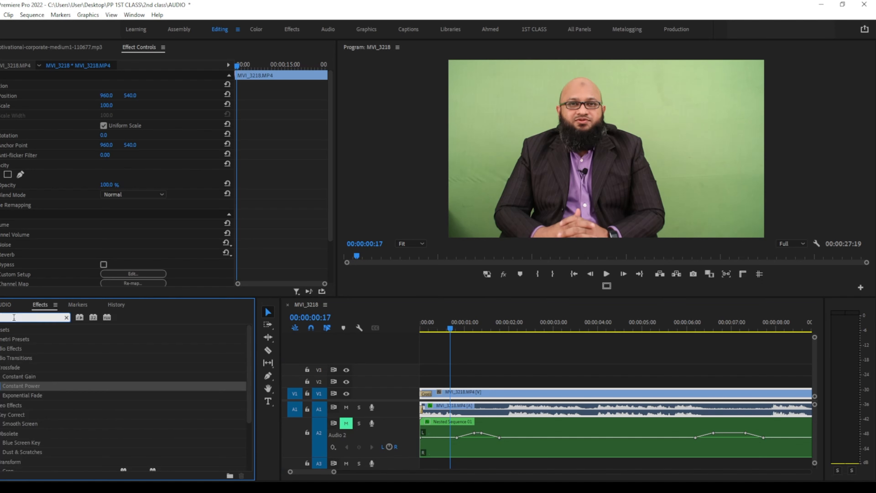
pyautogui.press('BackSpace')
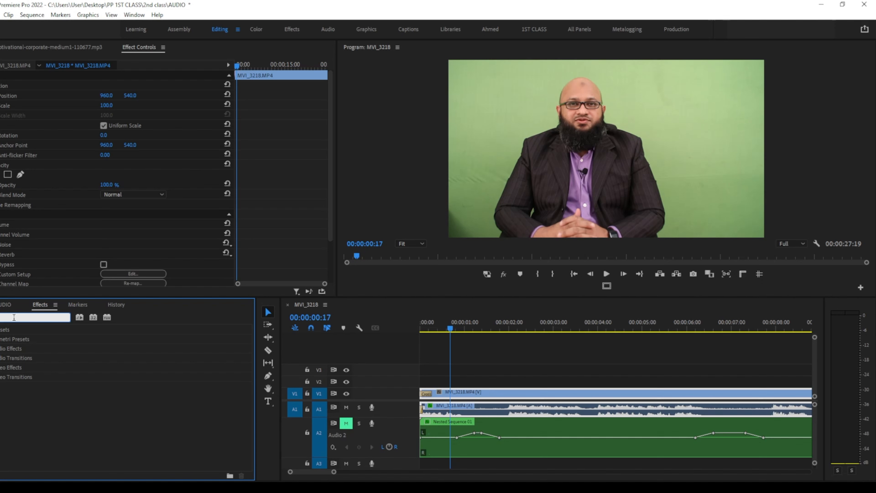
pyautogui.write('deles')
pyautogui.press('BackSpace')
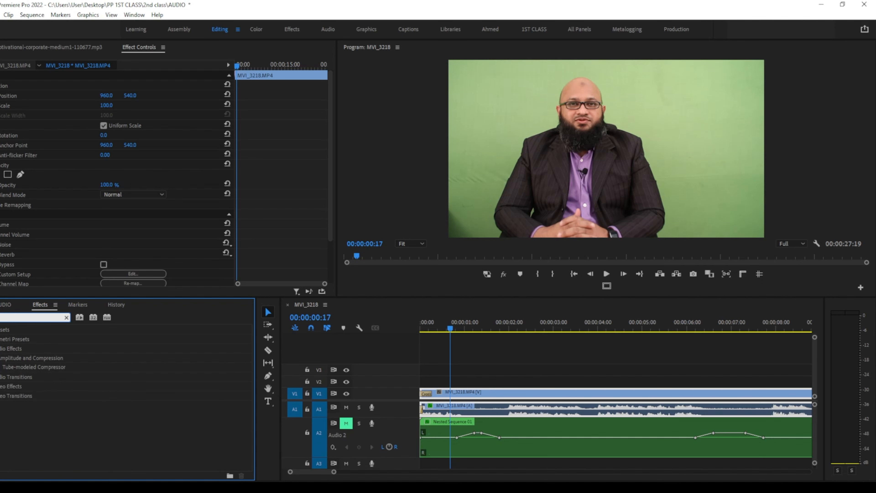
pyautogui.press('BackSpace')
pyautogui.press('BackSpace')
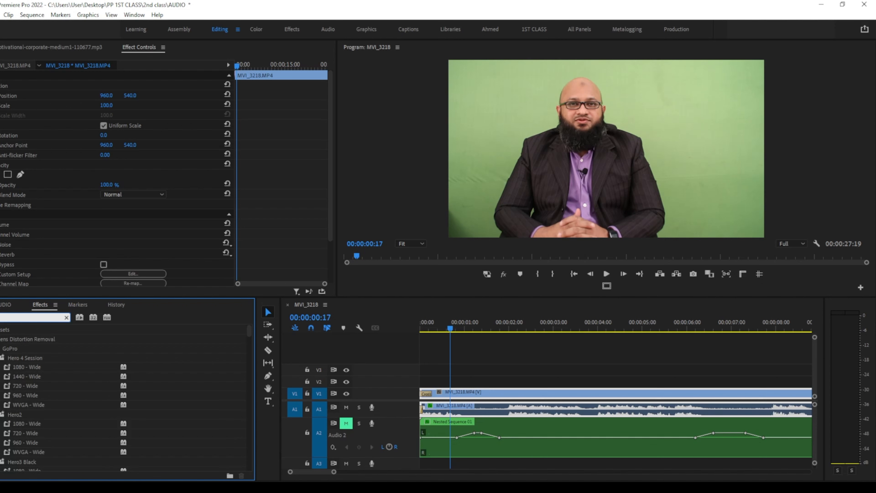
pyautogui.write('lay')
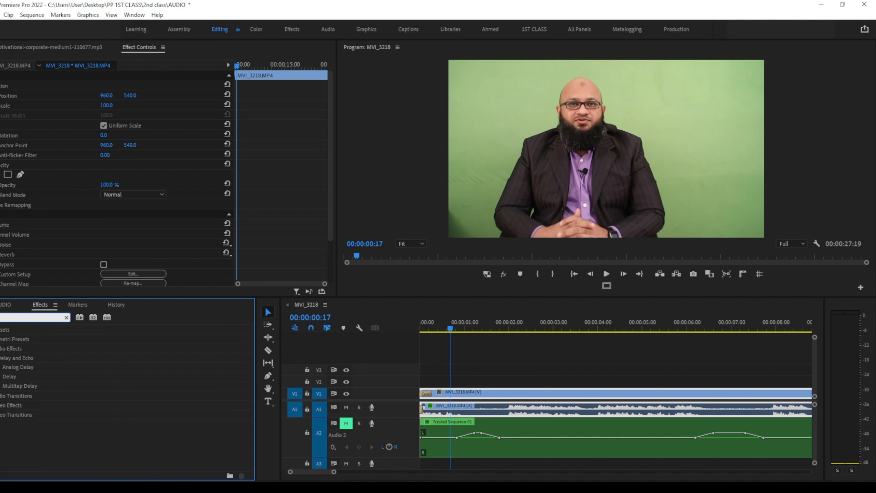
pyautogui.click(13, 379)
pyautogui.moveTo(13, 379); pyautogui.dragTo(486, 416)
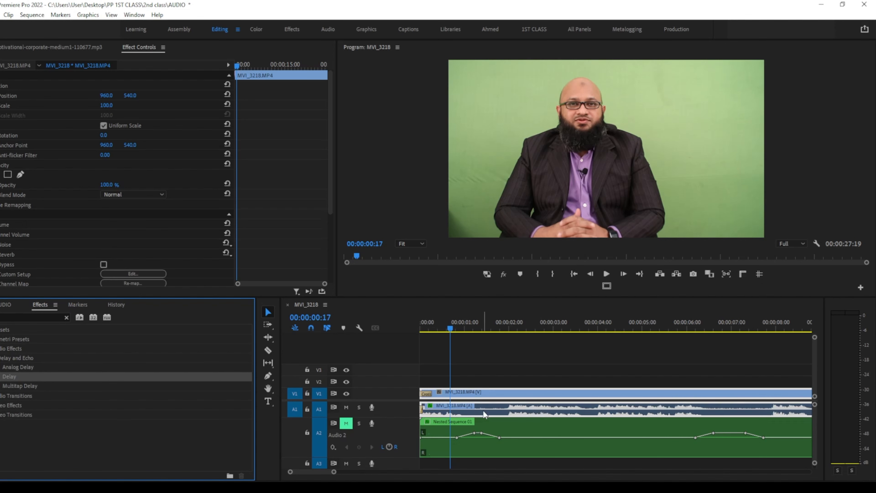
# Step: Locate the Delay effect's settings on the clip and play the opening seconds to hear the default echo
pyautogui.scroll(-2, 157, 207)
pyautogui.scroll(-3, 157, 207)
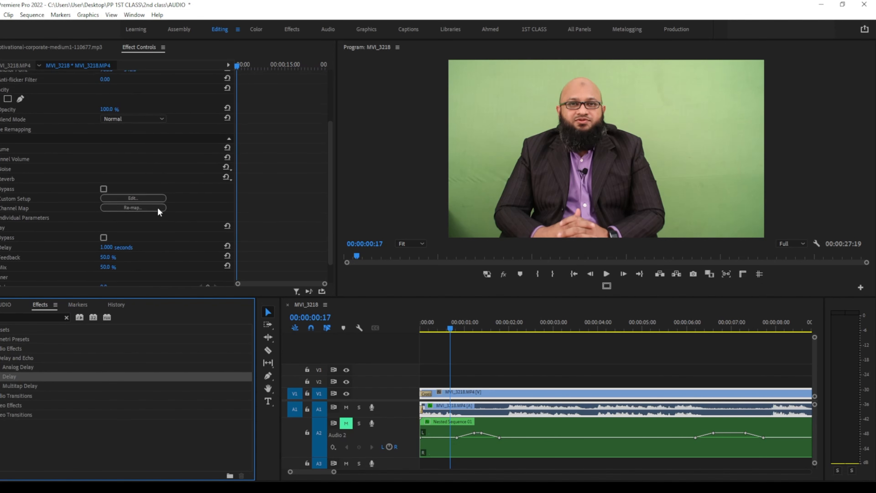
pyautogui.click(1, 169)
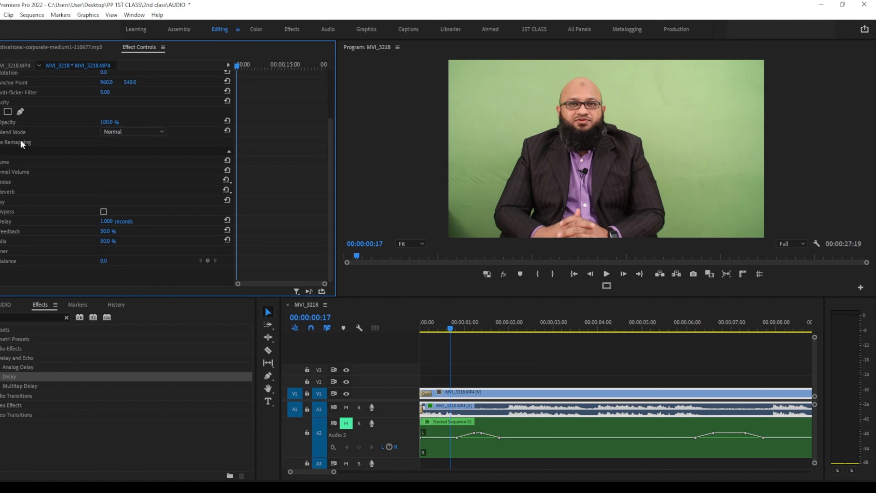
pyautogui.click(13, 206)
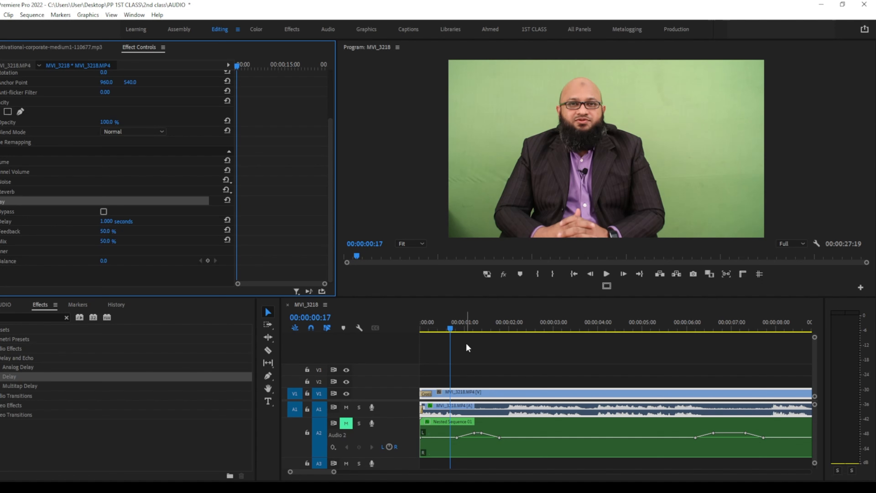
pyautogui.press('space')
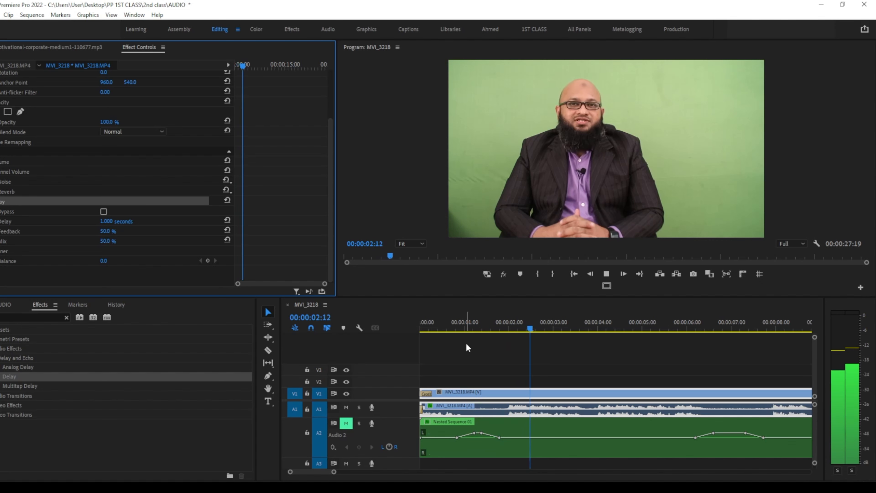
pyautogui.moveTo(499, 323); pyautogui.dragTo(418, 325)
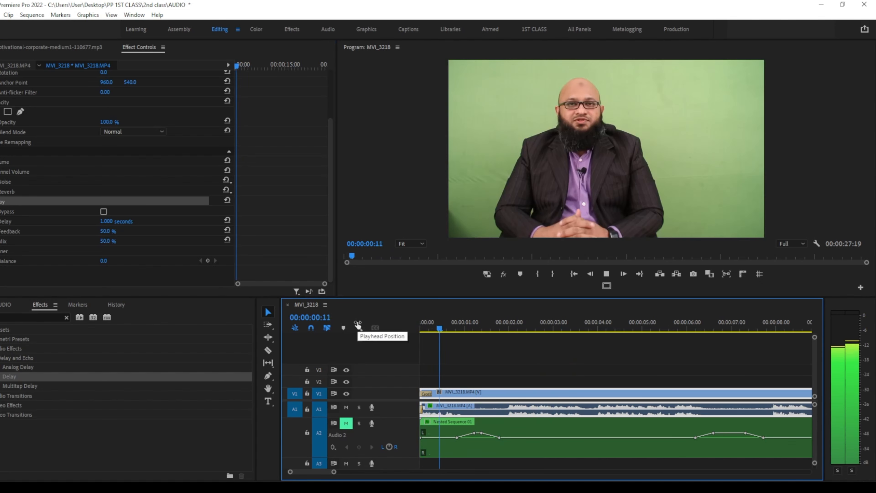
pyautogui.press('space')
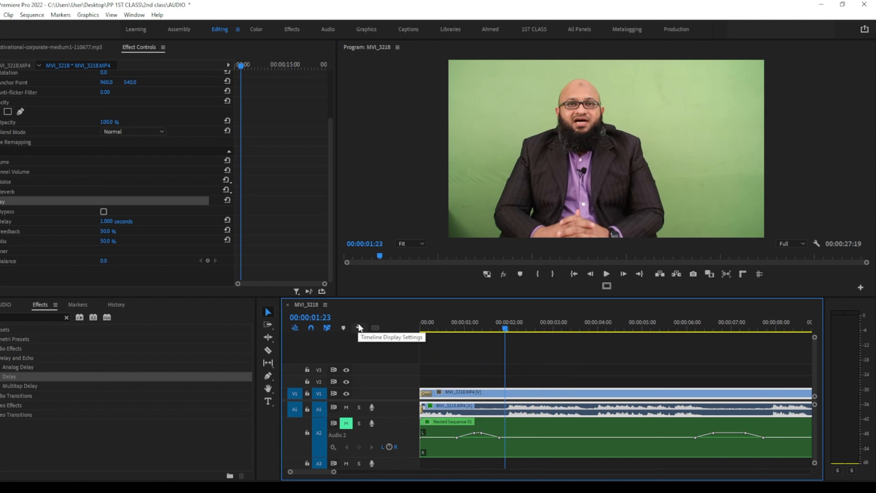
# Step: Set the Delay effect's delay time to 0.50 seconds and play the sequence from the start
pyautogui.click(107, 221)
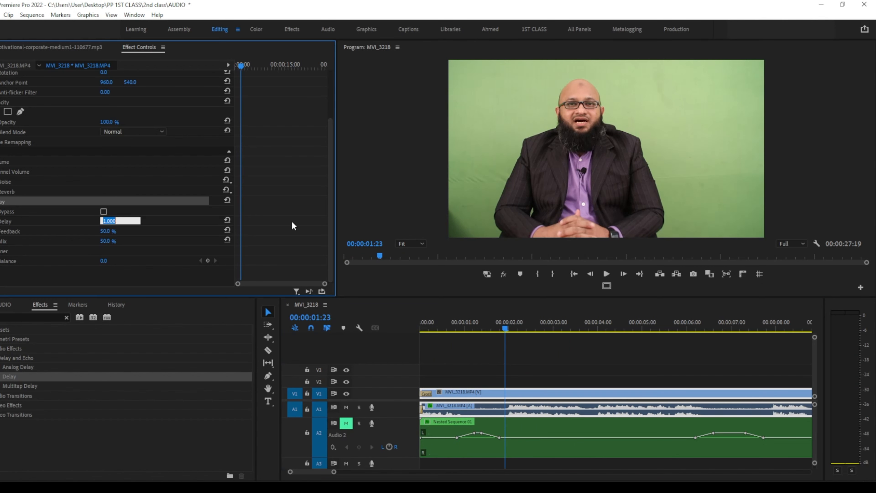
pyautogui.click(196, 238)
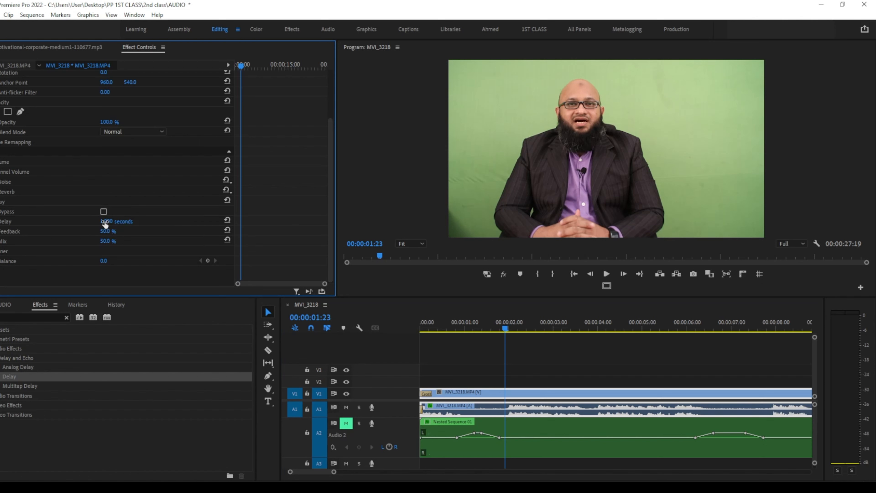
pyautogui.click(105, 222)
pyautogui.press('BackSpace')
pyautogui.write('0.50')
pyautogui.click(208, 217)
pyautogui.moveTo(505, 324); pyautogui.dragTo(273, 317)
pyautogui.press('space')
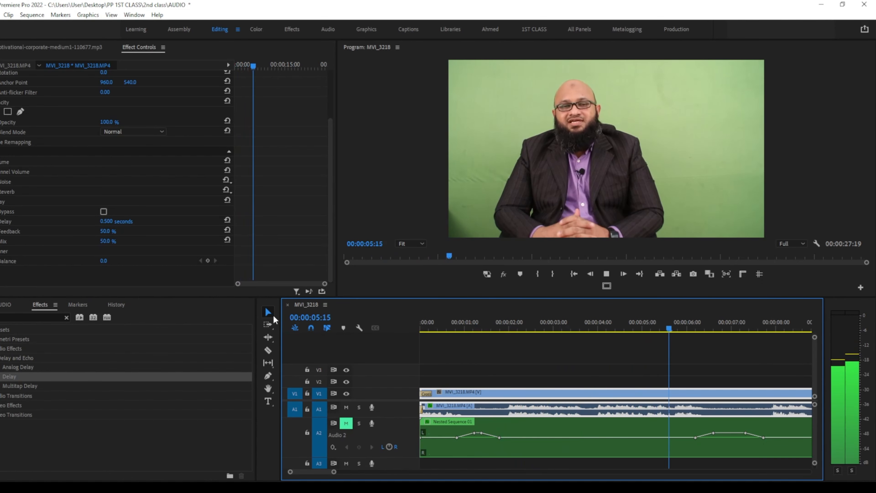
# Step: Stop playback near the start of the sequence and set the Delay effect's delay time to 1 second
pyautogui.press('space')
pyautogui.click(453, 322)
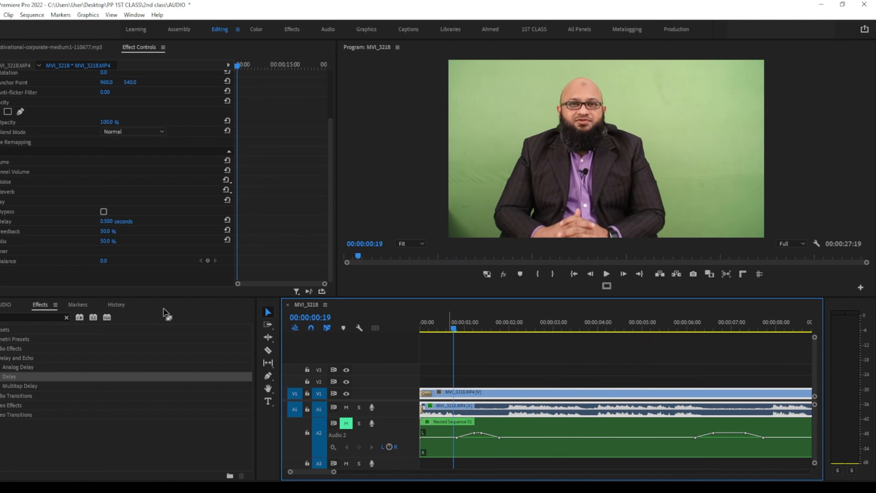
pyautogui.click(119, 221)
pyautogui.press('BackSpace')
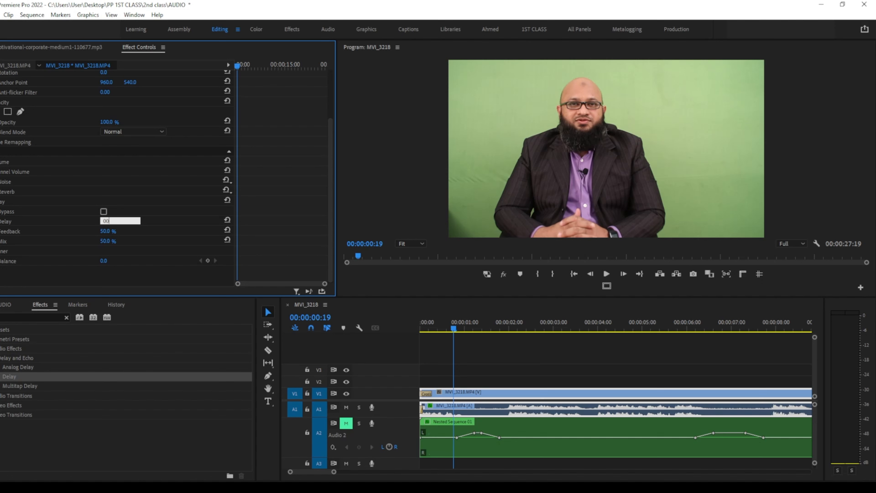
pyautogui.write('00.500 seconds')
pyautogui.click(110, 222)
pyautogui.click(177, 220)
pyautogui.click(120, 221)
pyautogui.write('1')
pyautogui.press('Return')
# Step: Lower the Delay effect's delay time to 0.300 seconds and play the sequence from the start
pyautogui.moveTo(107, 221); pyautogui.dragTo(100, 222)
pyautogui.moveTo(456, 330); pyautogui.dragTo(387, 319)
pyautogui.press('space')
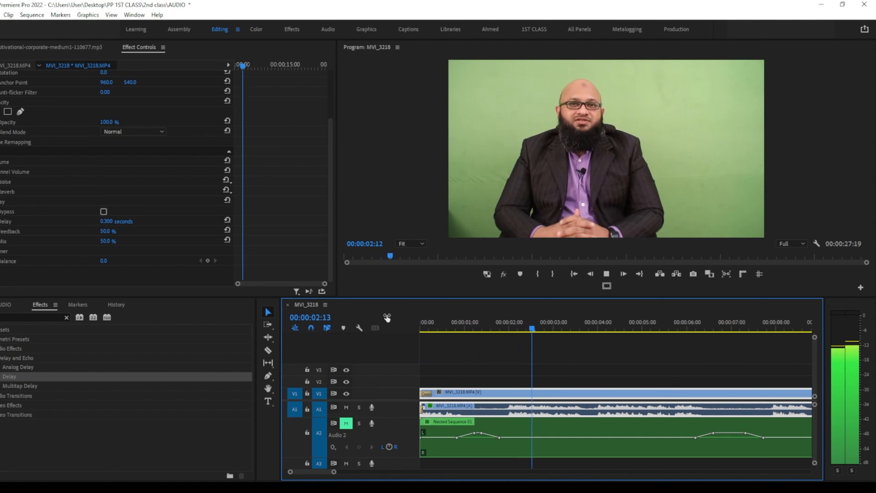
pyautogui.press('space')
# Step: Return to the sequence start, raise the Delay effect's delay time to 1.520 seconds and listen to the echo
pyautogui.moveTo(477, 320); pyautogui.dragTo(399, 320)
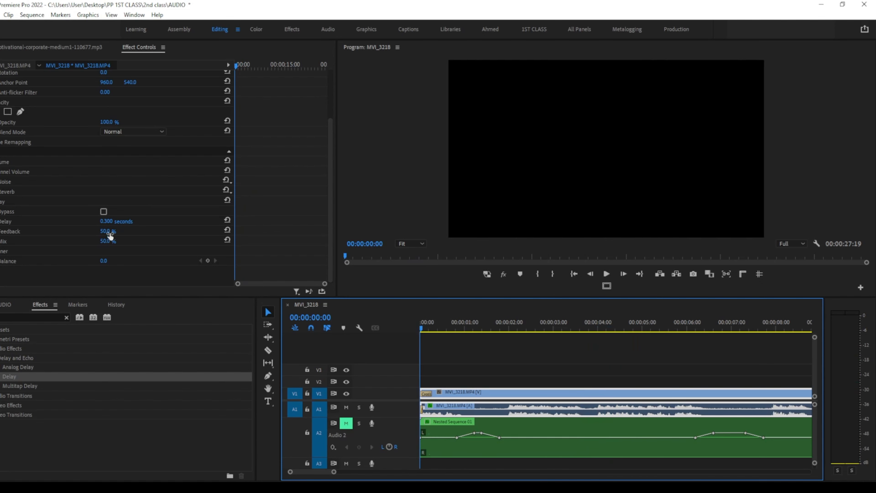
pyautogui.moveTo(106, 220); pyautogui.dragTo(117, 221)
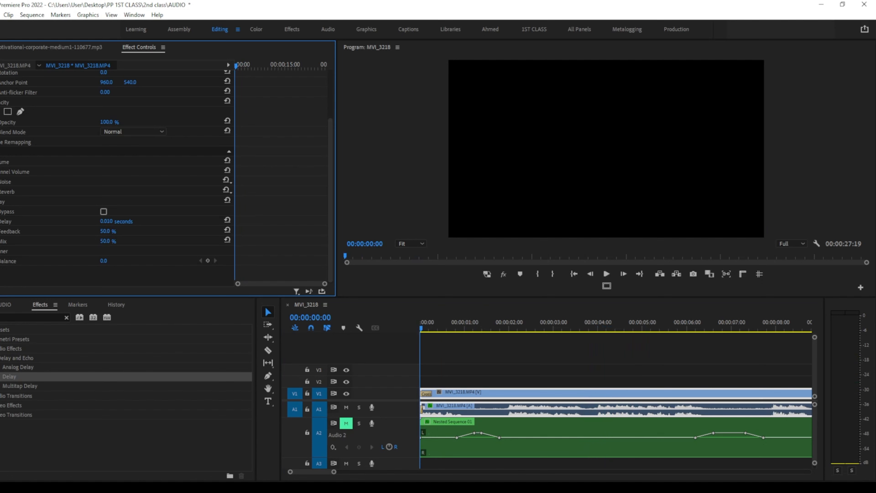
pyautogui.moveTo(106, 221); pyautogui.dragTo(117, 221)
pyautogui.moveTo(107, 221); pyautogui.dragTo(117, 221)
pyautogui.press('space')
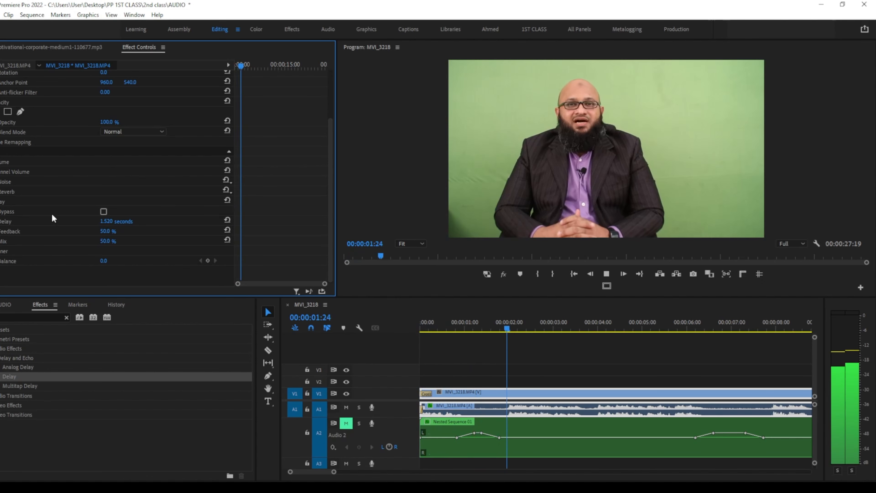
pyautogui.press('space')
# Step: Raise the Delay effect's delay time to 1.830 seconds and continue playing the sequence to hear it
pyautogui.moveTo(107, 222); pyautogui.dragTo(117, 222)
pyautogui.press('space')
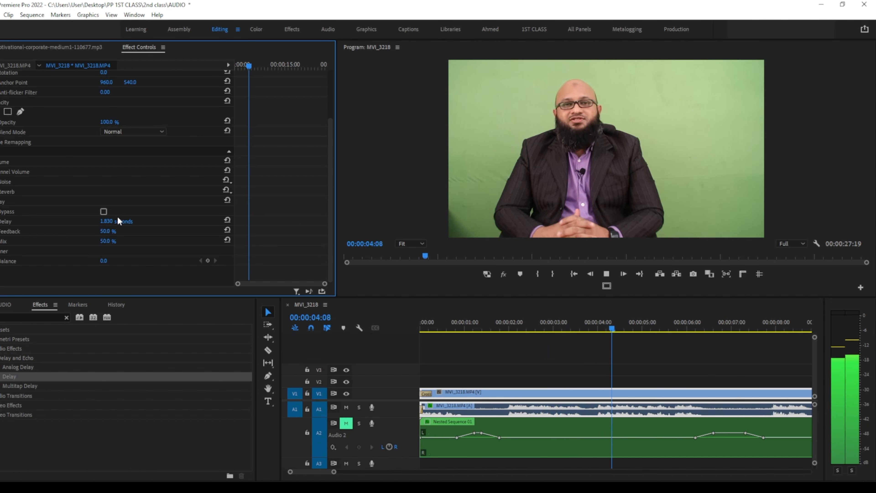
pyautogui.press('space')
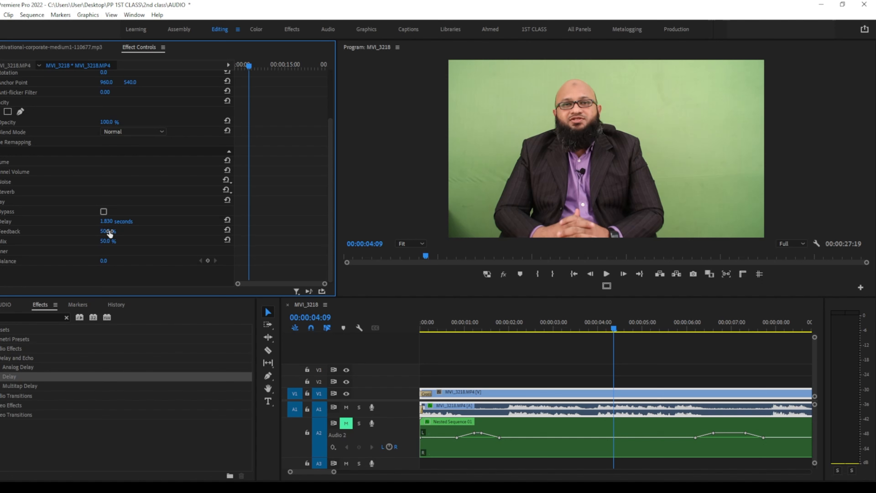
# Step: Set the Delay effect's Feedback to 50 % and Mix to 28 %, and play the clip
pyautogui.moveTo(108, 231); pyautogui.dragTo(100, 232)
pyautogui.click(111, 231)
pyautogui.write('50')
pyautogui.click(107, 242)
pyautogui.write('28')
pyautogui.press('Return')
pyautogui.press('space')
pyautogui.press('space')
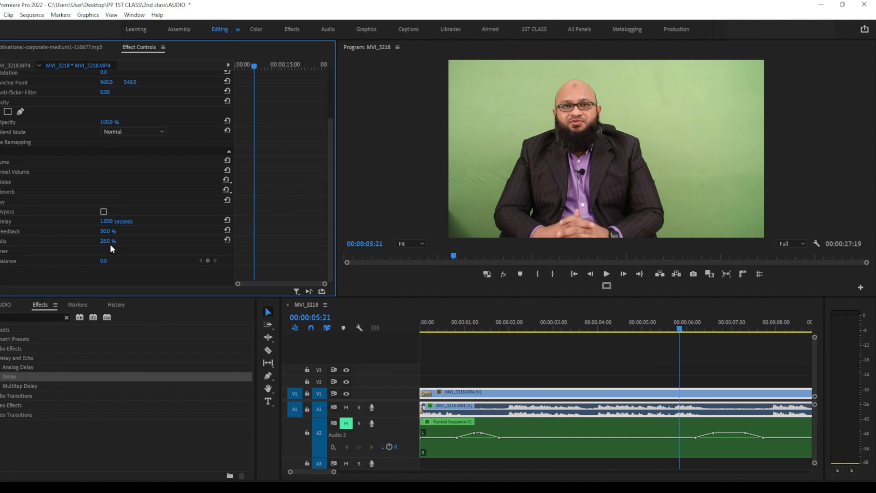
# Step: Raise the Delay effect's Mix to 50 % and play the next second of the sequence
pyautogui.moveTo(109, 242); pyautogui.dragTo(120, 242)
pyautogui.press('space')
pyautogui.press('space')
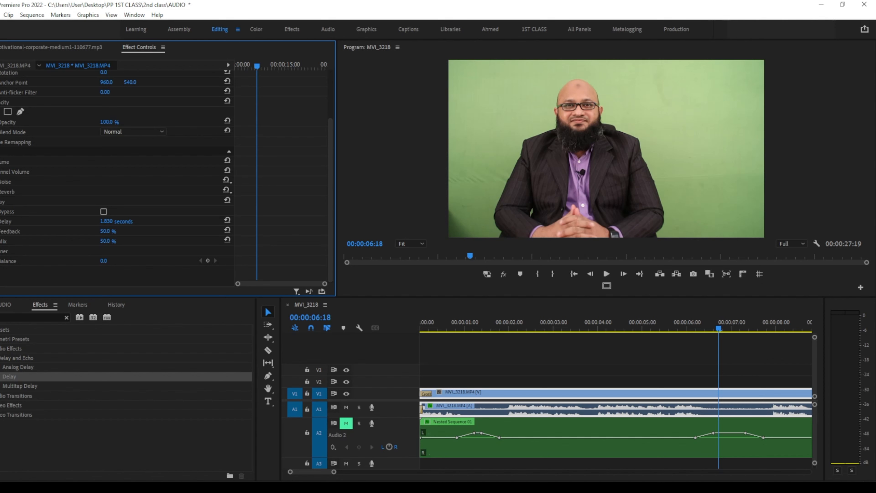
# Step: Turn off the Delay effect and apply the Studio Reverb audio effect to the MVI_3218.MP4 clip on track A1
pyautogui.click(1, 201)
pyautogui.click(25, 314)
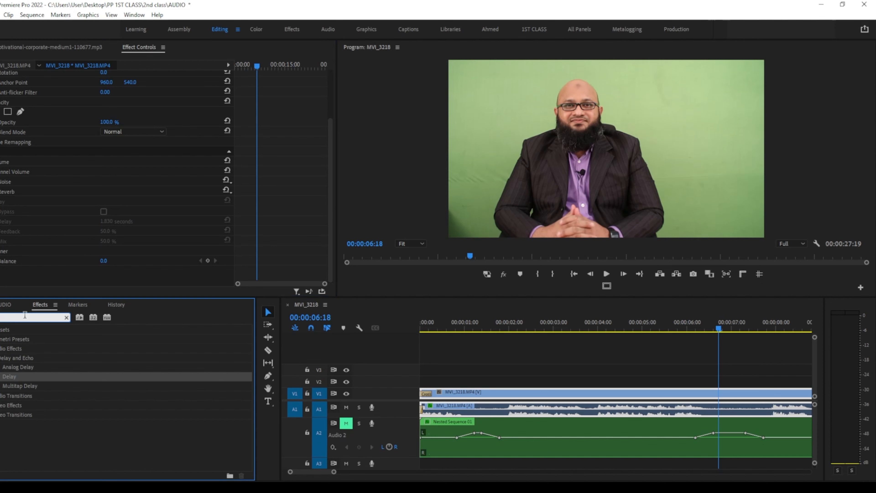
pyautogui.press('BackSpace')
pyautogui.press('BackSpace')
pyautogui.press('BackSpace')
pyautogui.press('BackSpace')
pyautogui.press('BackSpace')
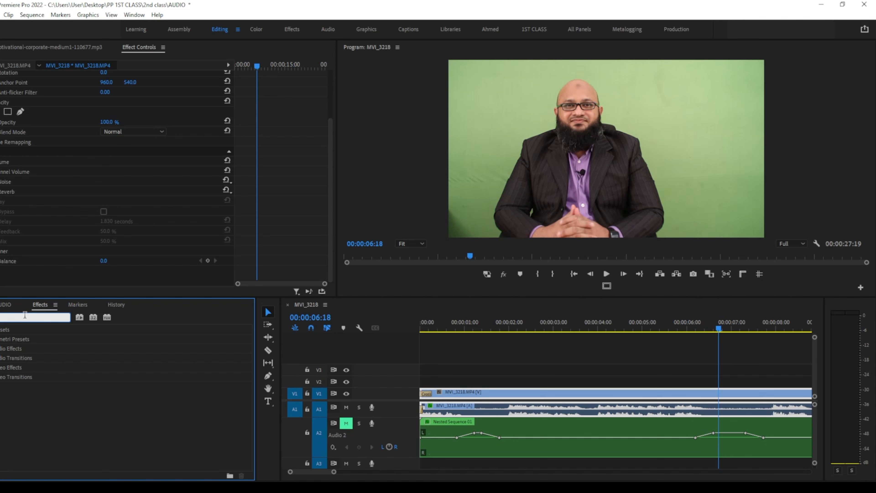
pyautogui.write('p')
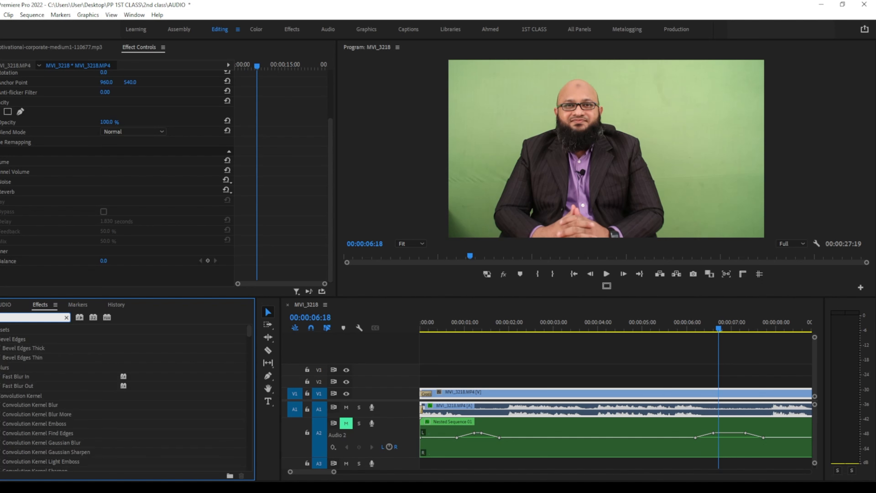
pyautogui.write('ev')
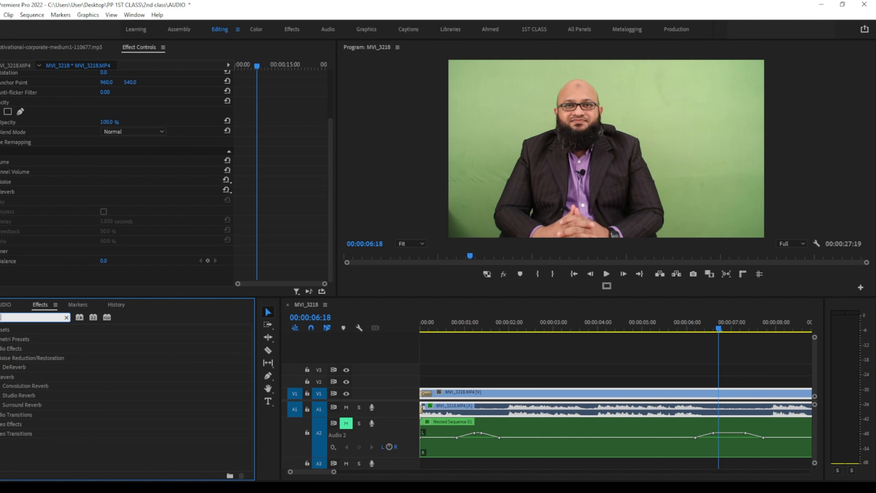
pyautogui.moveTo(33, 397); pyautogui.dragTo(570, 413)
# Step: Open the Studio Reverb custom setup, load the Great Hall preset and play part of the clip to hear it
pyautogui.scroll(-3, 182, 185)
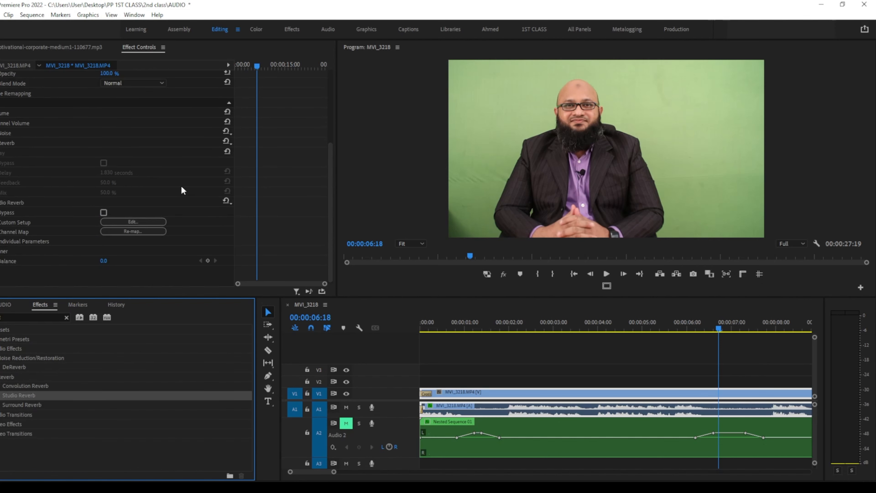
pyautogui.click(143, 222)
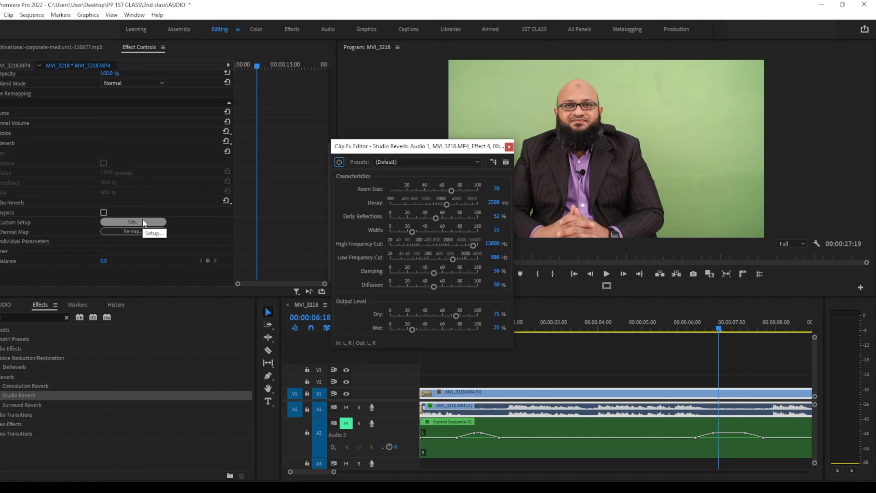
pyautogui.moveTo(424, 146); pyautogui.dragTo(426, 121)
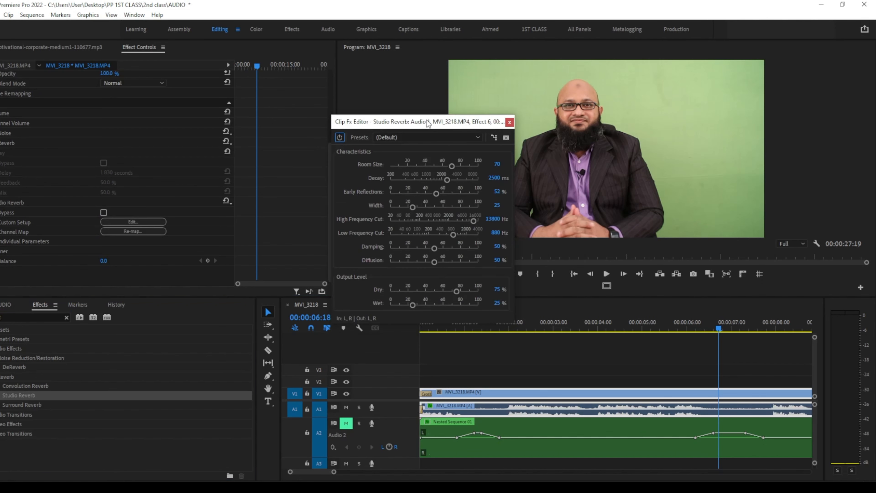
pyautogui.click(478, 140)
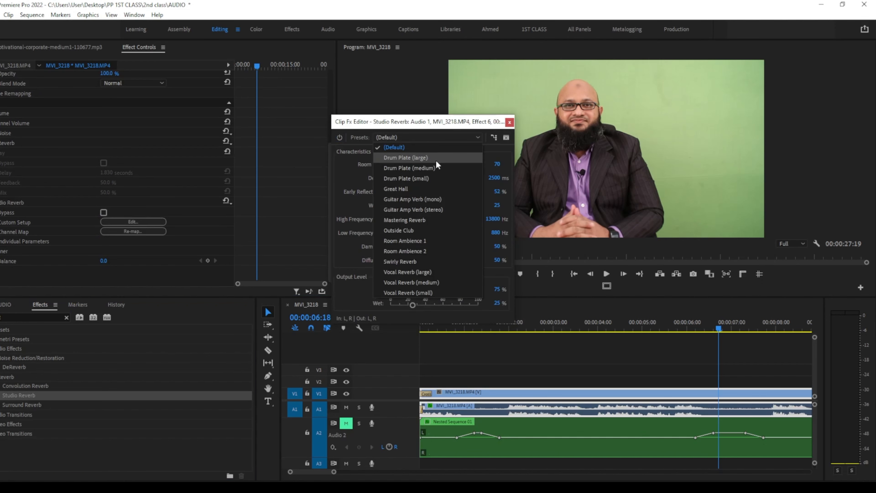
pyautogui.click(424, 189)
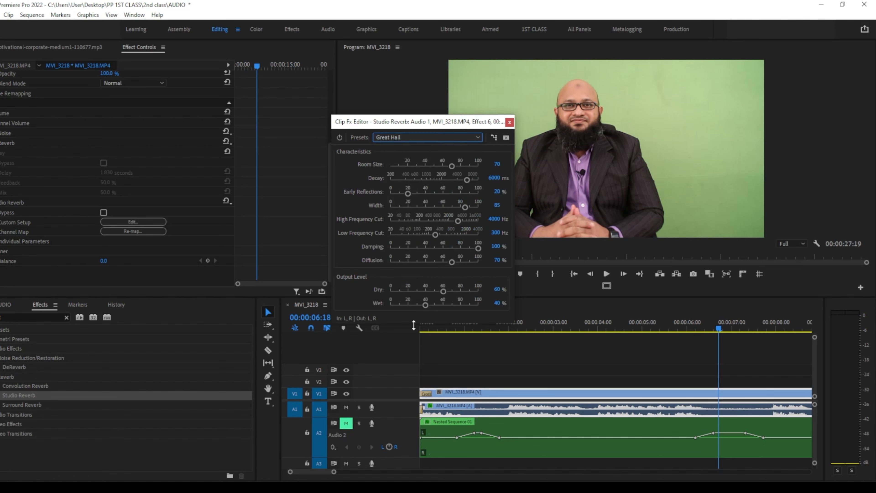
pyautogui.moveTo(685, 329); pyautogui.dragTo(602, 330)
pyautogui.click(607, 273)
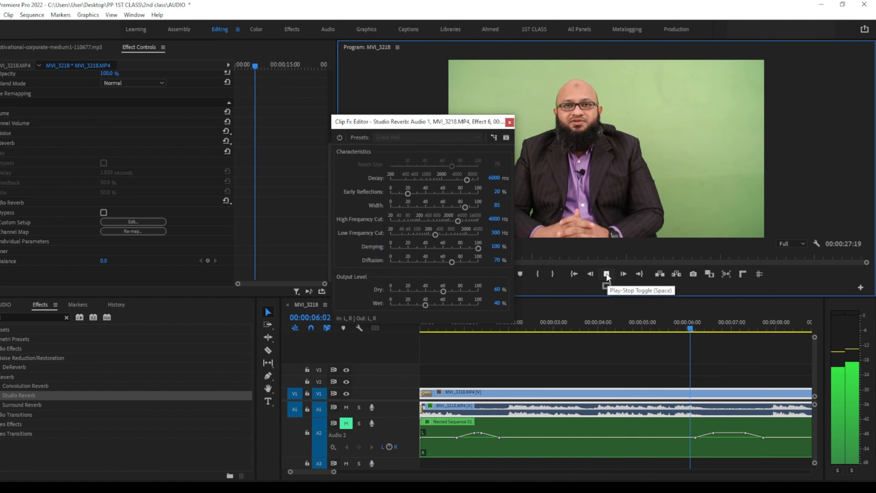
pyautogui.click(607, 274)
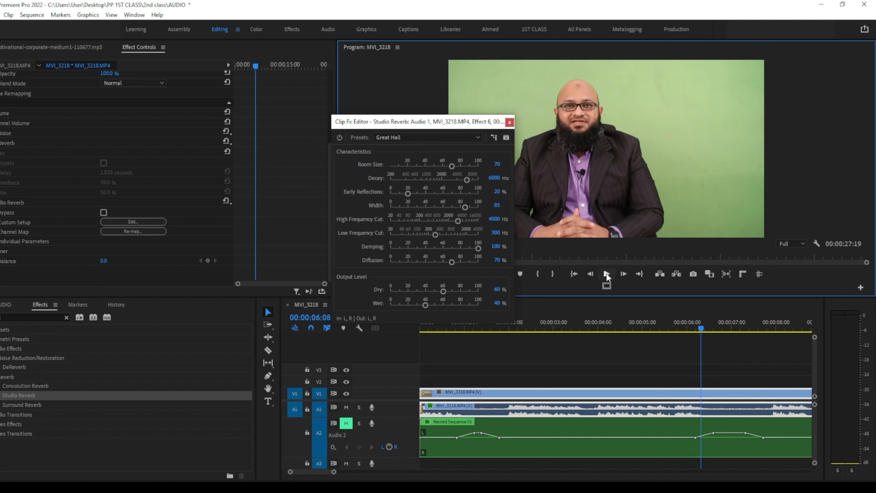
# Step: Review the Studio Reverb presets and load the (Default) preset
pyautogui.click(479, 138)
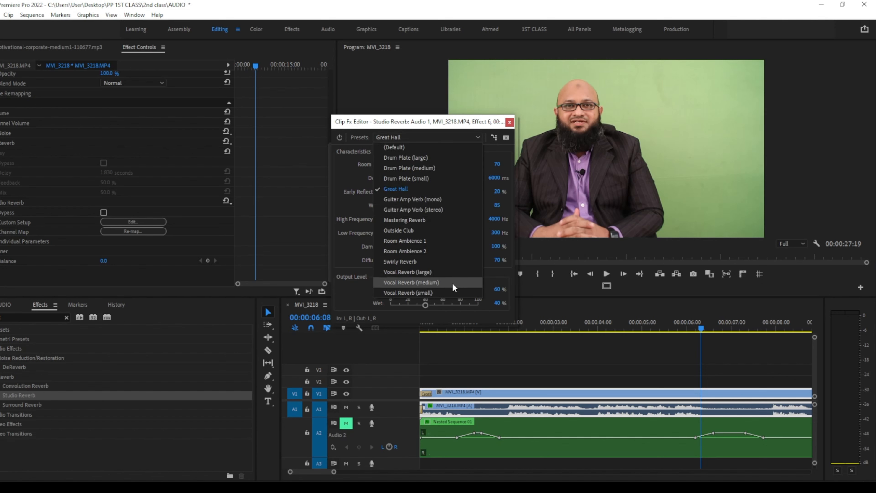
pyautogui.click(431, 189)
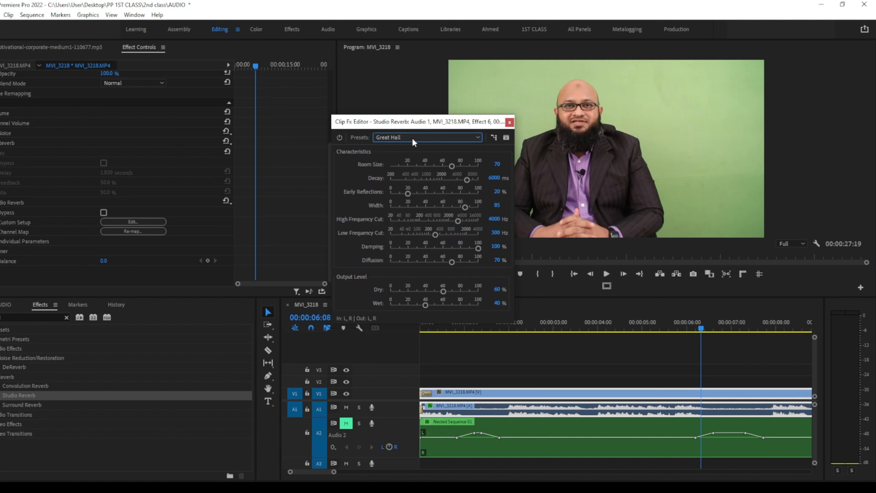
pyautogui.click(478, 138)
pyautogui.click(420, 152)
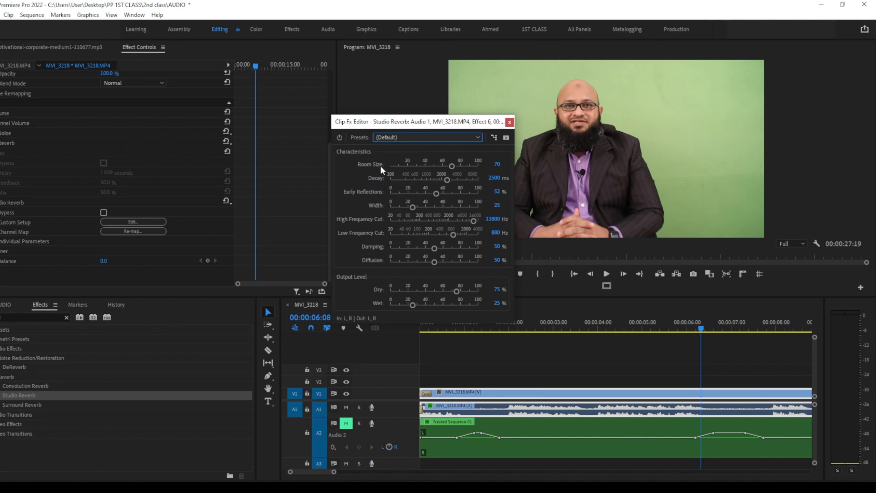
# Step: Reduce the Studio Reverb's Room Size and lower its Decay to 873.4 ms while playing the clip
pyautogui.moveTo(447, 180)
pyautogui.mouseDown()
pyautogui.moveTo(424, 180)
pyautogui.moveTo(442, 166)
pyautogui.mouseUp()
pyautogui.press('space')
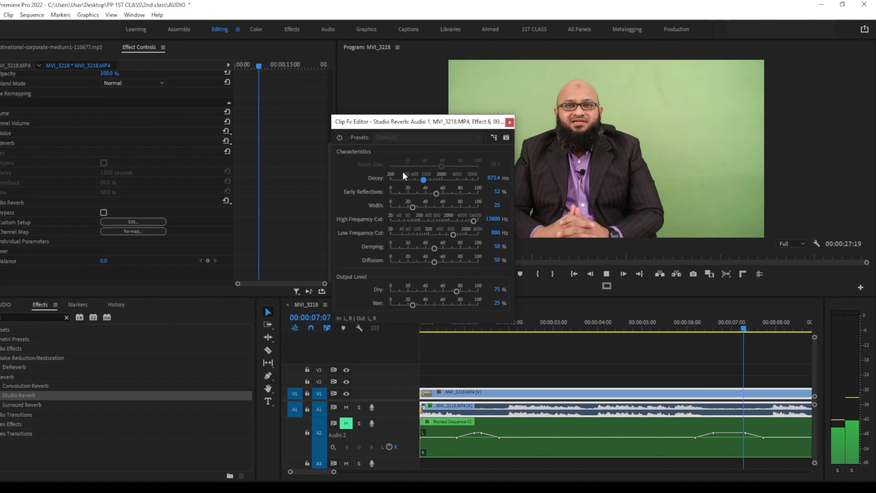
pyautogui.press('space')
# Step: Set Studio Reverb's Room Size to 89.7, Early Reflections to 61.7 % and Decay to 2500 ms during playback, and close its editor
pyautogui.moveTo(442, 166); pyautogui.dragTo(469, 166)
pyautogui.press('space')
pyautogui.press('space')
pyautogui.press('space')
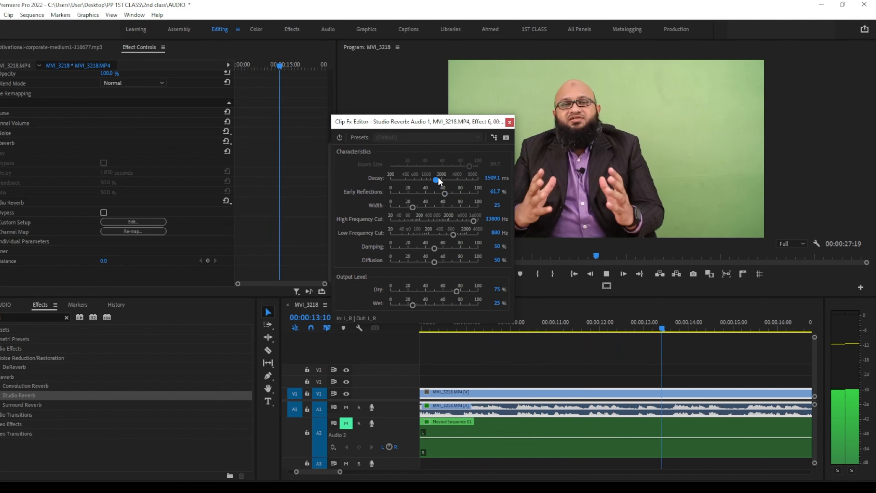
pyautogui.press('space')
pyautogui.moveTo(436, 180); pyautogui.dragTo(447, 180)
pyautogui.press('space')
pyautogui.press('space')
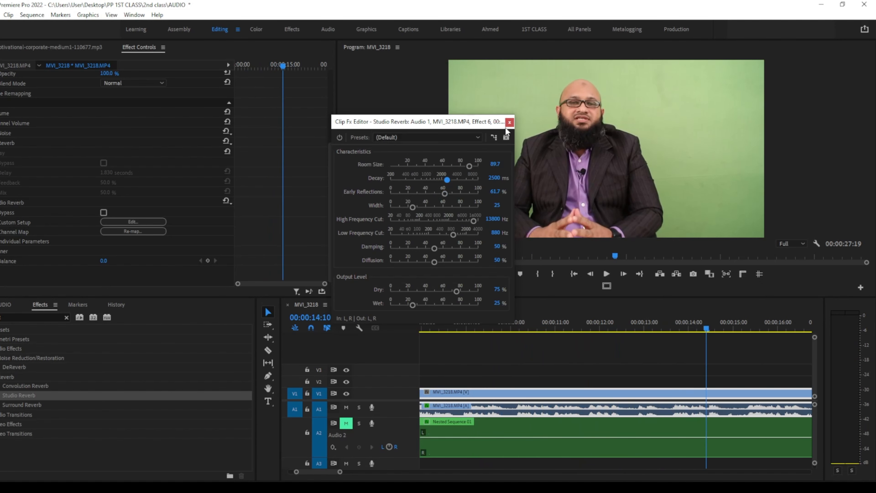
pyautogui.click(509, 123)
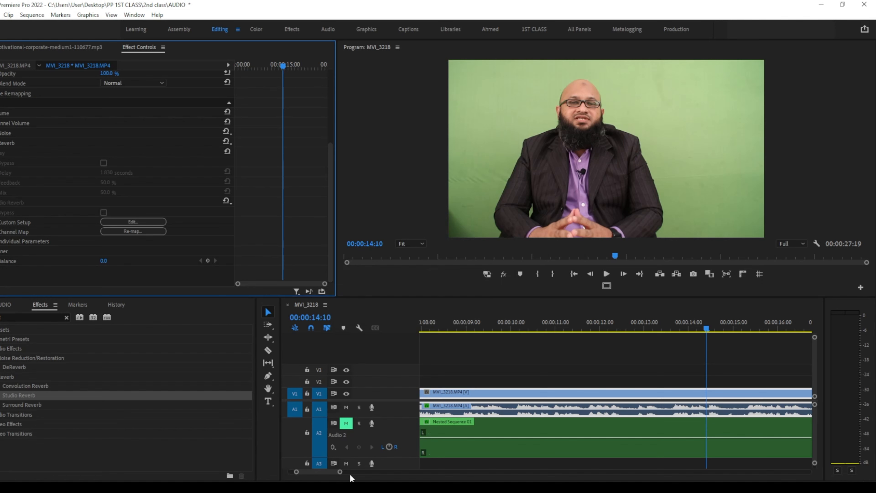
pyautogui.moveTo(341, 472); pyautogui.dragTo(435, 476)
pyautogui.click(485, 330)
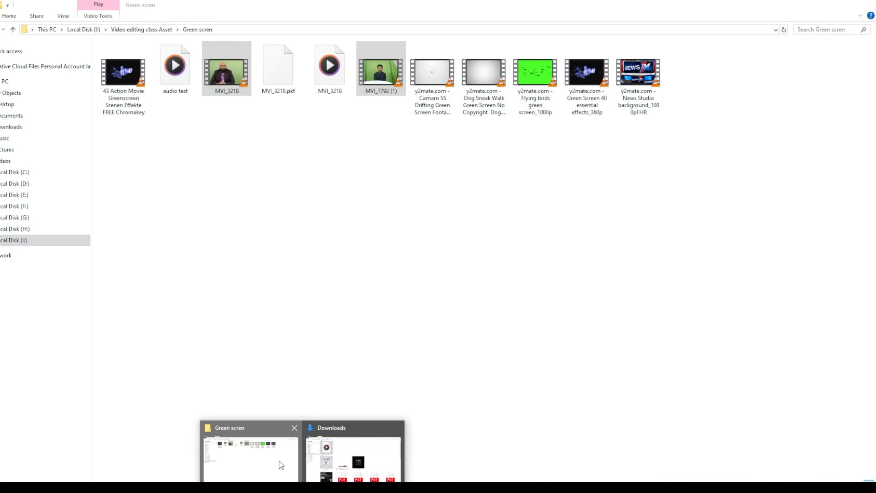
# Step: In File Explorer, open the Video Editing 2024 PDF from the Desktop and highlight its Class # 4 assignment, "Balancing audio with Effects"
pyautogui.click(281, 465)
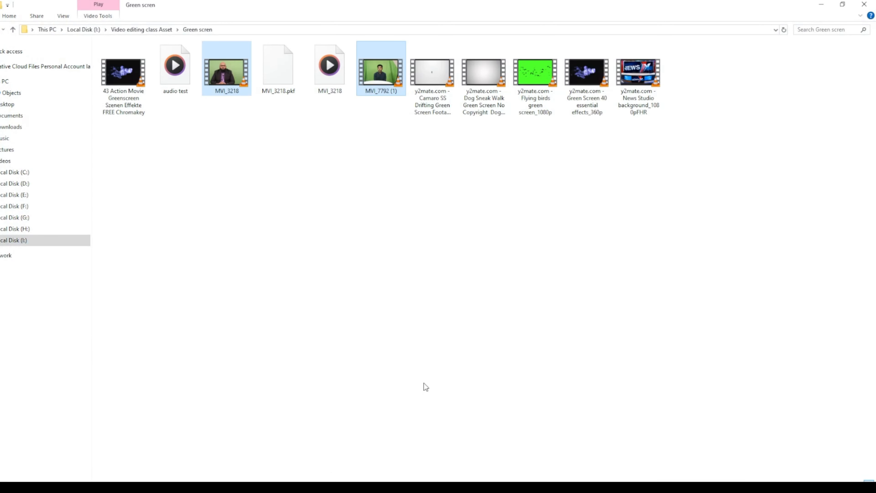
pyautogui.click(12, 30)
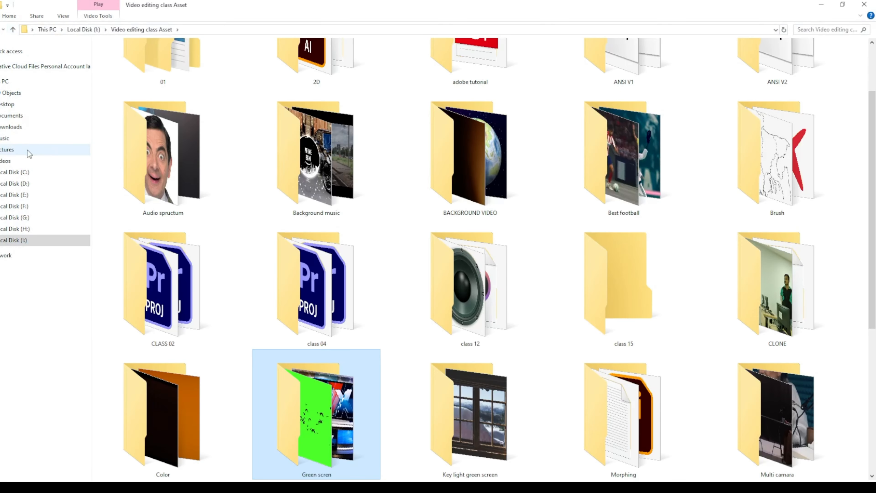
pyautogui.click(10, 105)
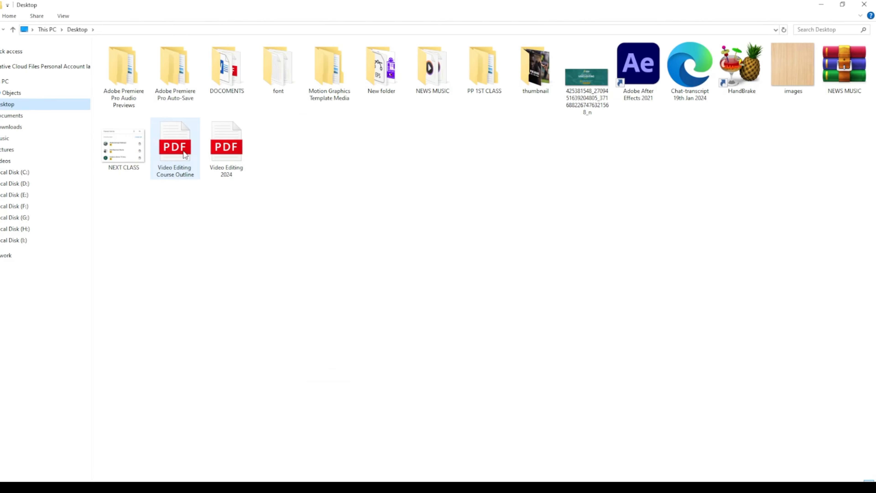
pyautogui.doubleClick(230, 145)
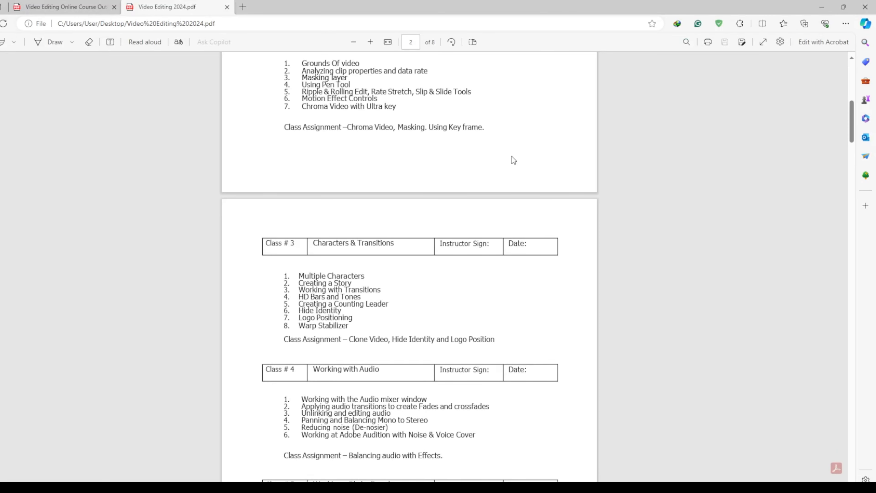
pyautogui.scroll(-5, 487, 162)
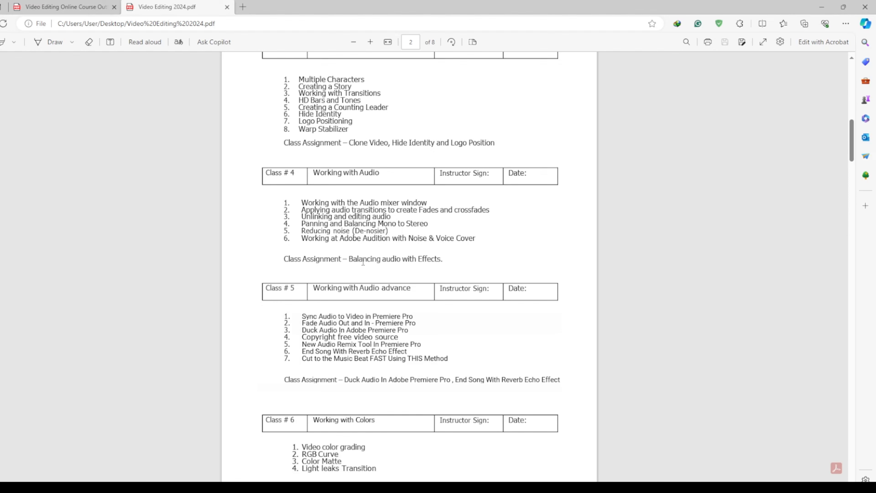
pyautogui.moveTo(349, 259); pyautogui.dragTo(453, 261)
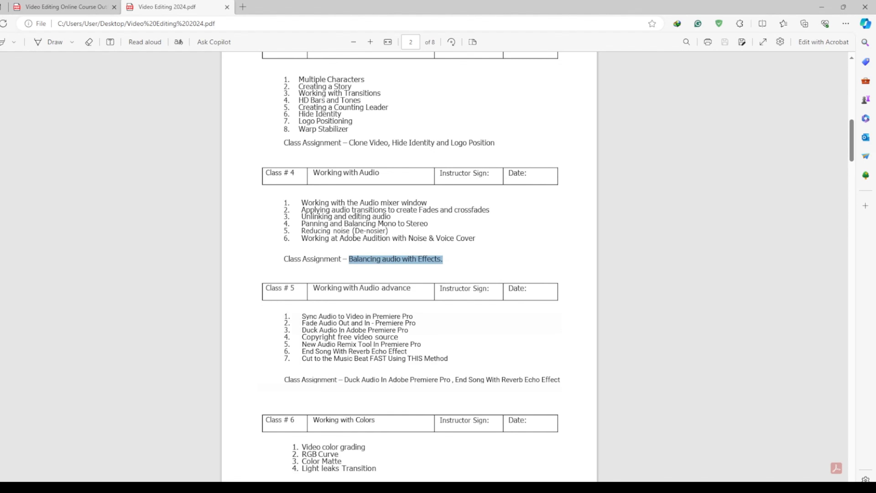
# Step: Switch to Premiere Pro, clear the effects search and place the playhead at 00:00:03:16
pyautogui.click(517, 487)
pyautogui.moveTo(485, 326); pyautogui.dragTo(452, 327)
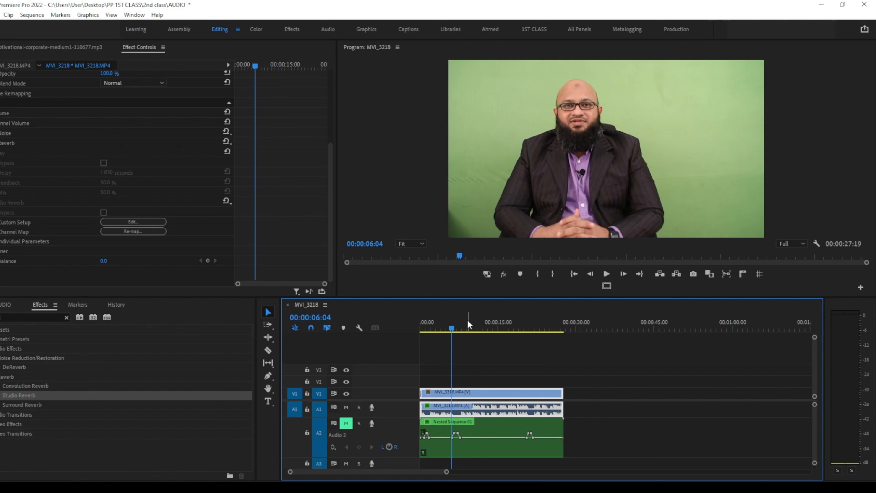
pyautogui.click(418, 324)
pyautogui.moveTo(415, 324); pyautogui.dragTo(473, 327)
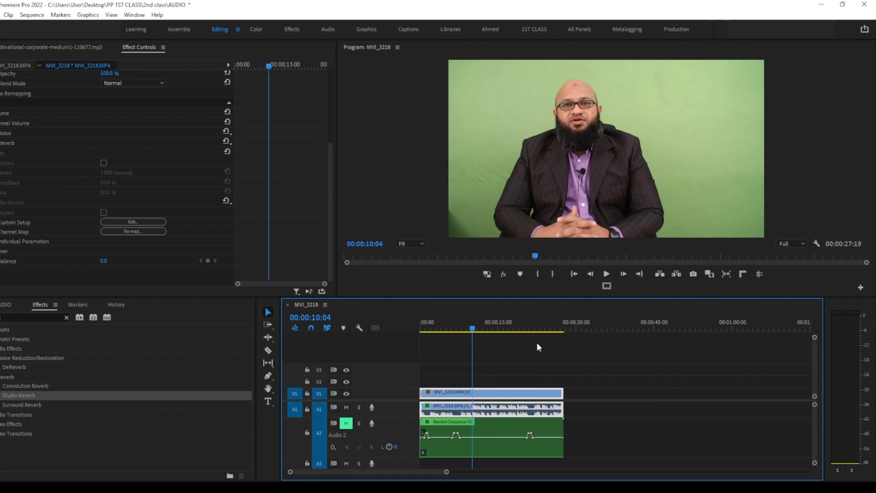
pyautogui.click(67, 318)
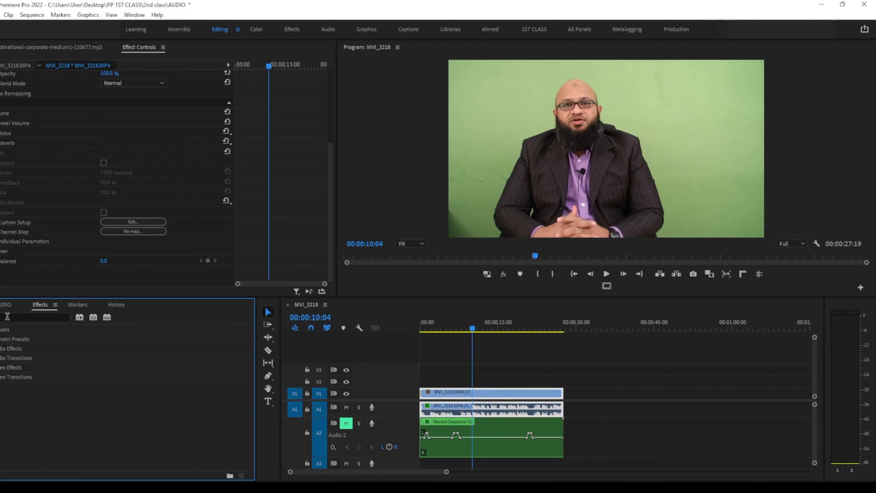
pyautogui.moveTo(501, 326); pyautogui.dragTo(439, 326)
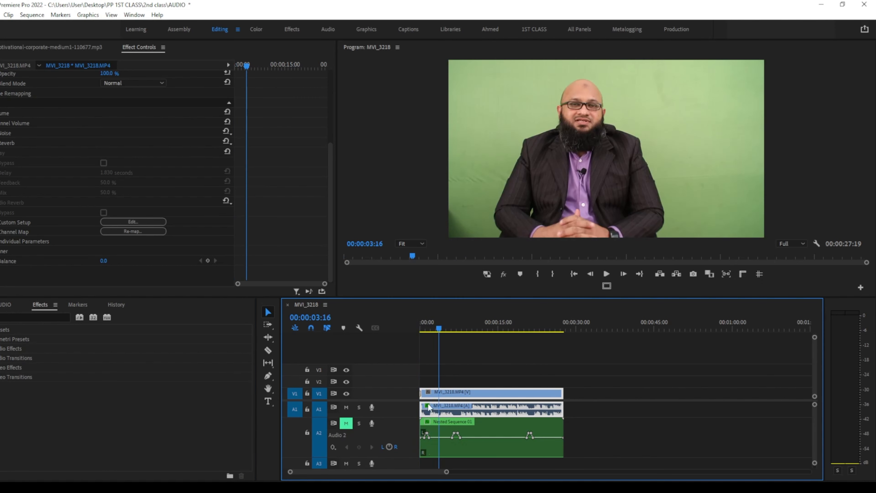
# Step: Increase the Audio 1 track's height and maximize the timeline, zoomed in on roughly the first eleven seconds
pyautogui.moveTo(415, 417); pyautogui.dragTo(418, 460)
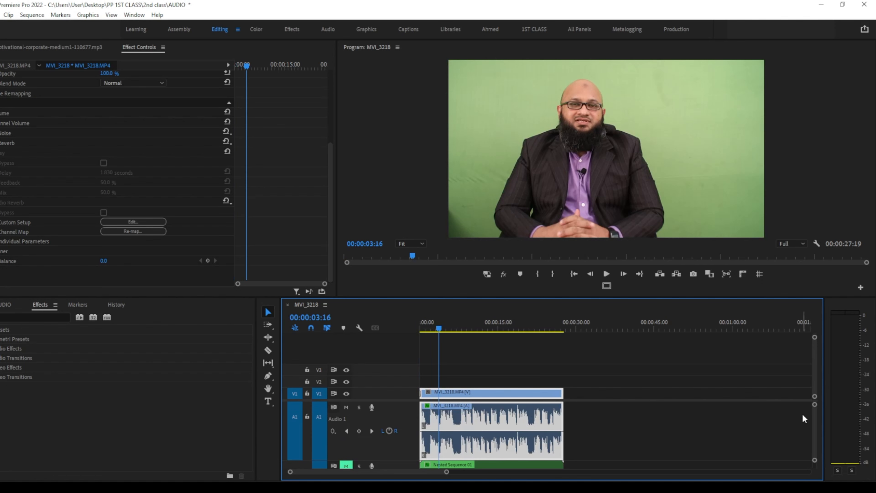
pyautogui.scroll(-3, 816, 424)
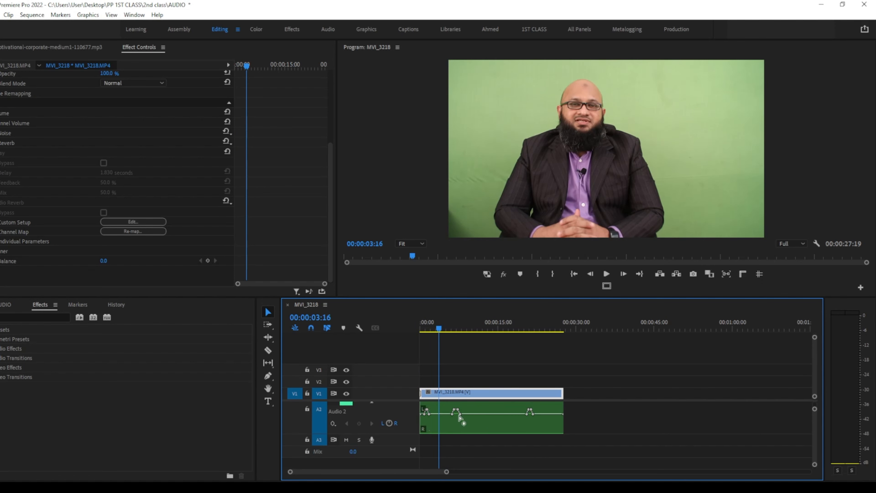
pyautogui.press('`')
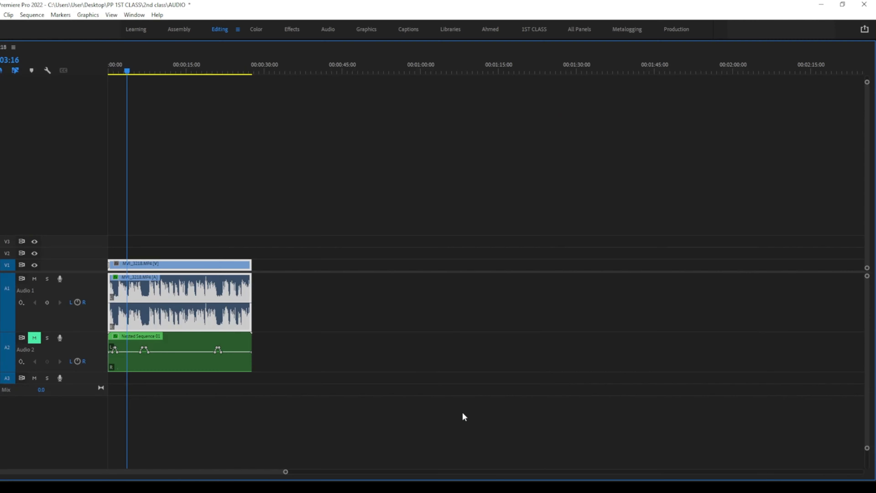
pyautogui.moveTo(285, 472); pyautogui.dragTo(138, 463)
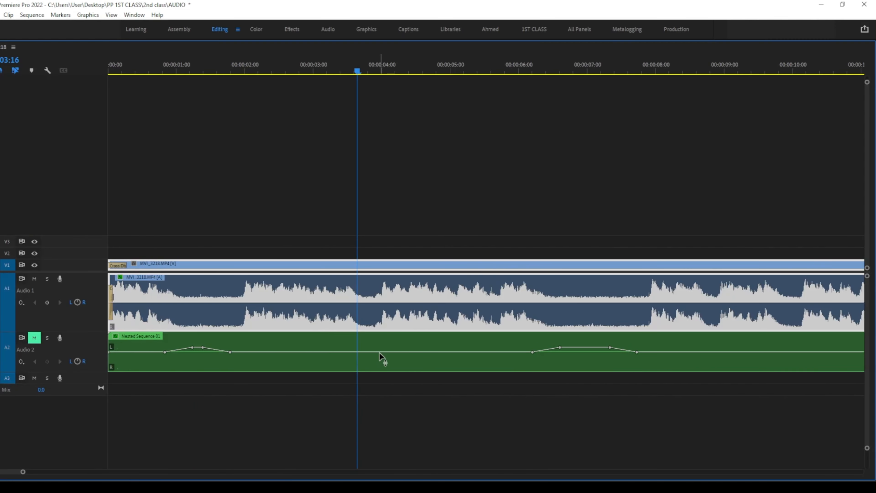
pyautogui.press('`')
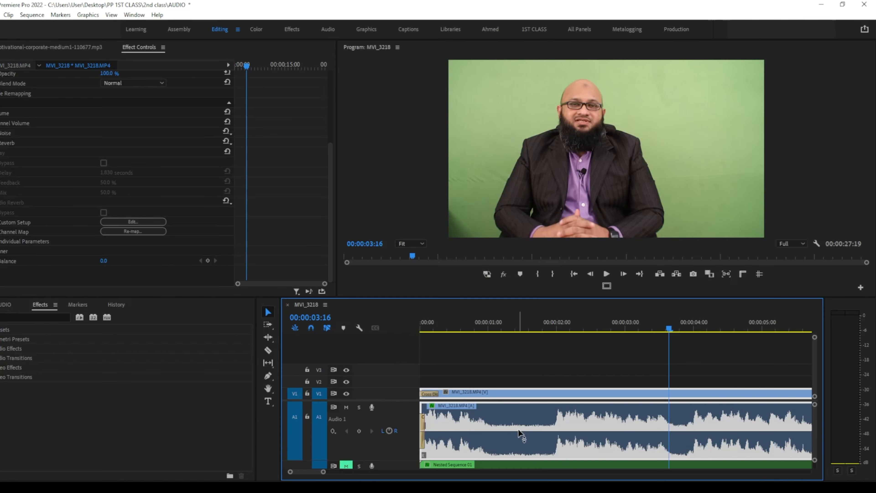
pyautogui.press('`')
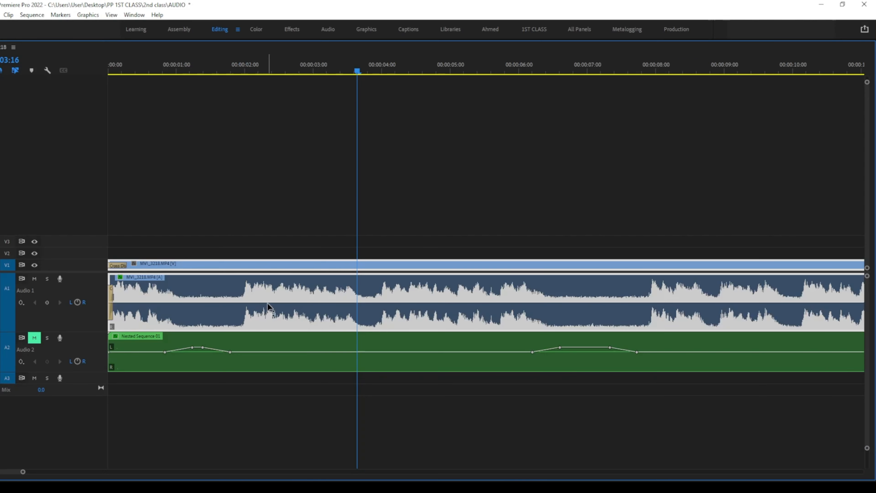
# Step: With the Pen tool, add a volume keyframe to Nested Sequence 01 at about 00:00:03:16 and raise it above the baseline
pyautogui.click(310, 352)
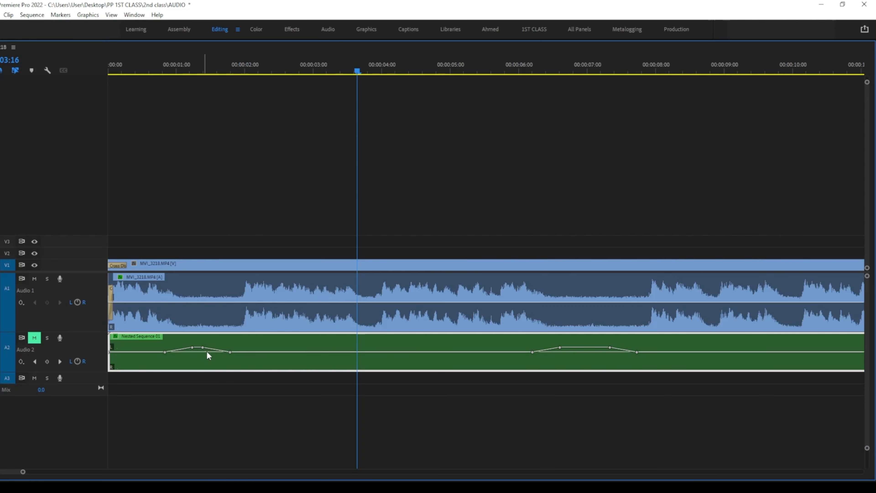
pyautogui.click(192, 347)
pyautogui.press('`')
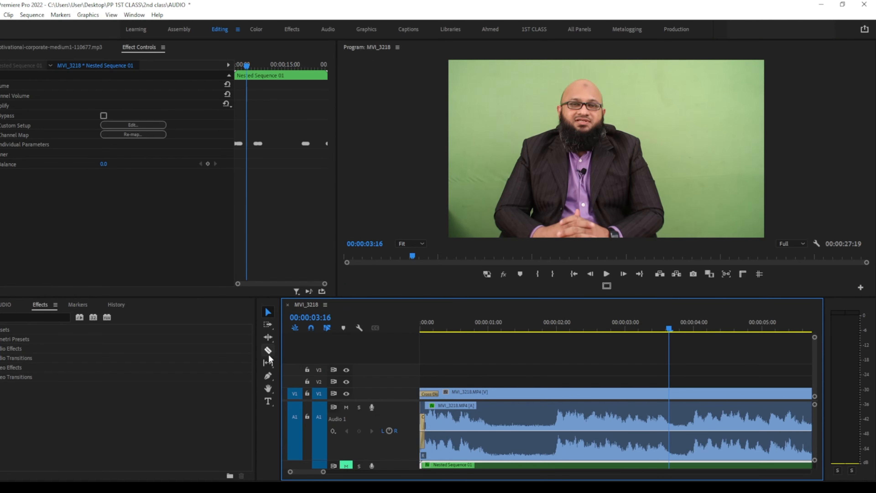
pyautogui.click(269, 376)
pyautogui.press('`')
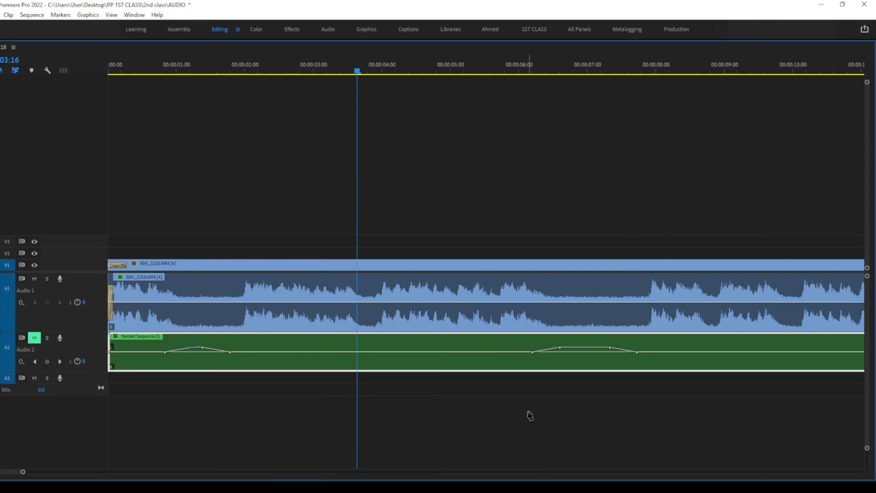
pyautogui.press('`')
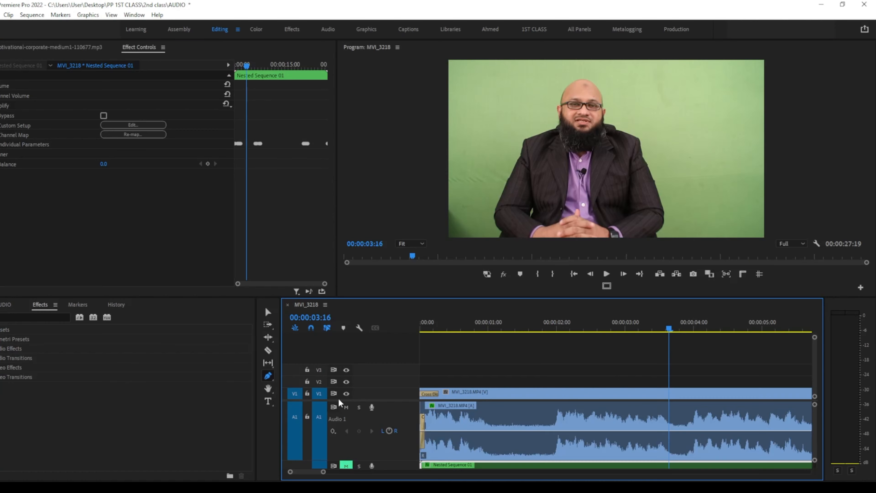
pyautogui.press('`')
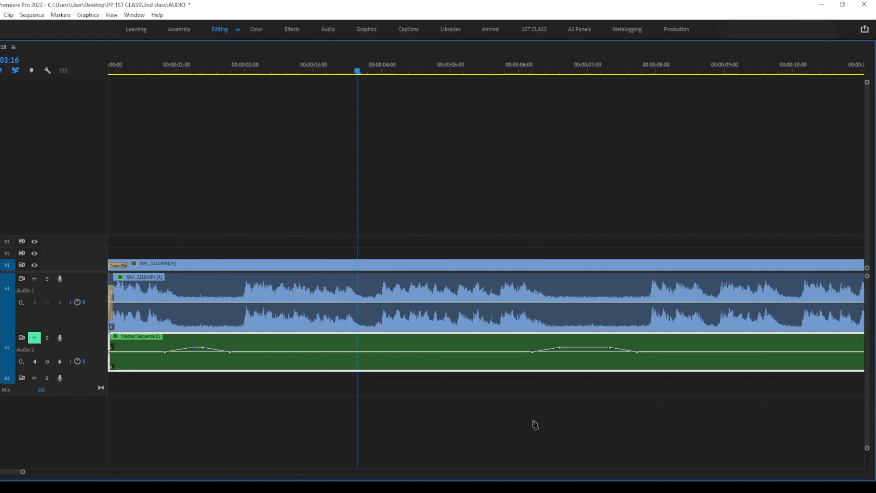
pyautogui.click(358, 352)
pyautogui.moveTo(359, 352); pyautogui.dragTo(360, 339)
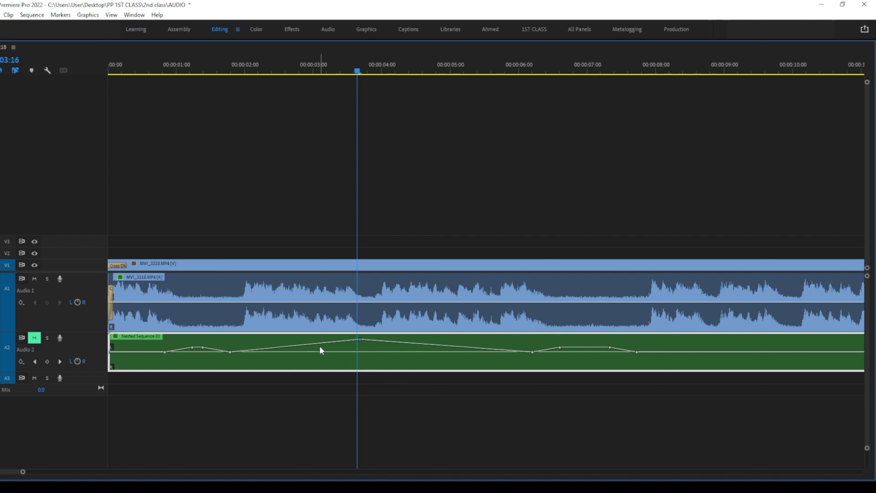
# Step: Add a volume keyframe on each side of the raised one, at about 3 and 4.5 seconds, and lower both near the baseline
pyautogui.moveTo(322, 343); pyautogui.dragTo(320, 351)
pyautogui.click(418, 344)
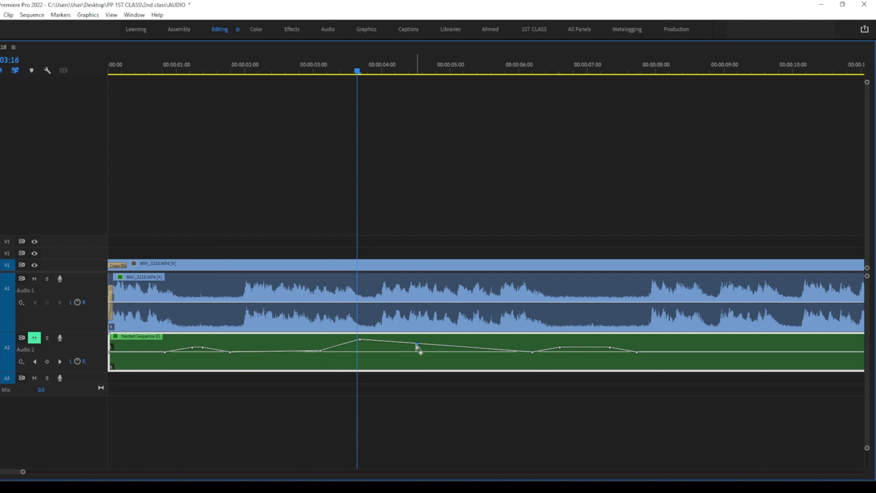
pyautogui.moveTo(418, 344); pyautogui.dragTo(416, 351)
# Step: Set the raised volume keyframe's interpolation to Bezier and adjust its curve handle
pyautogui.rightClick(360, 340)
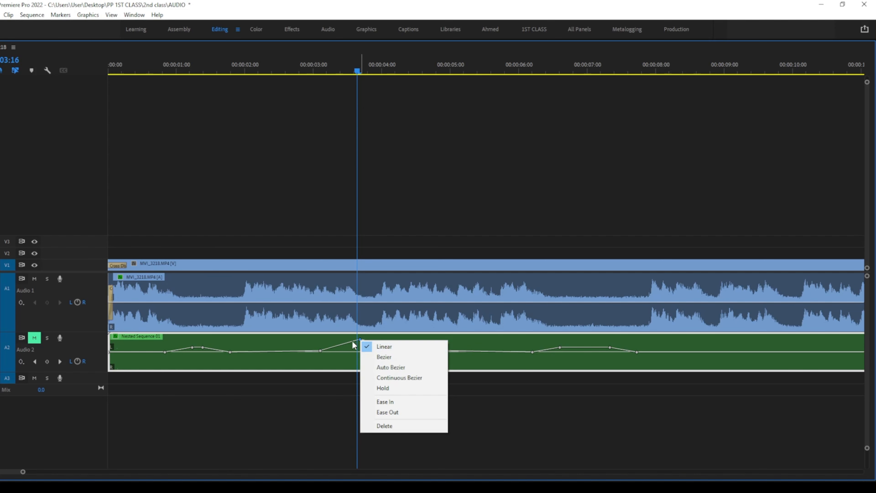
pyautogui.click(408, 357)
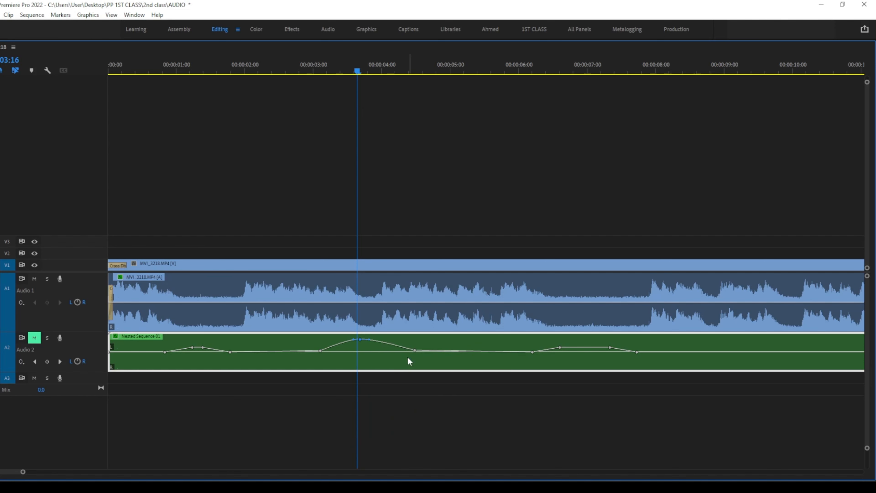
pyautogui.moveTo(377, 343); pyautogui.dragTo(349, 341)
# Step: Examine Nested Sequence 01's new keyframes and Volume settings in the Effect Controls, zoomed in around 00:00:03:16
pyautogui.press('`')
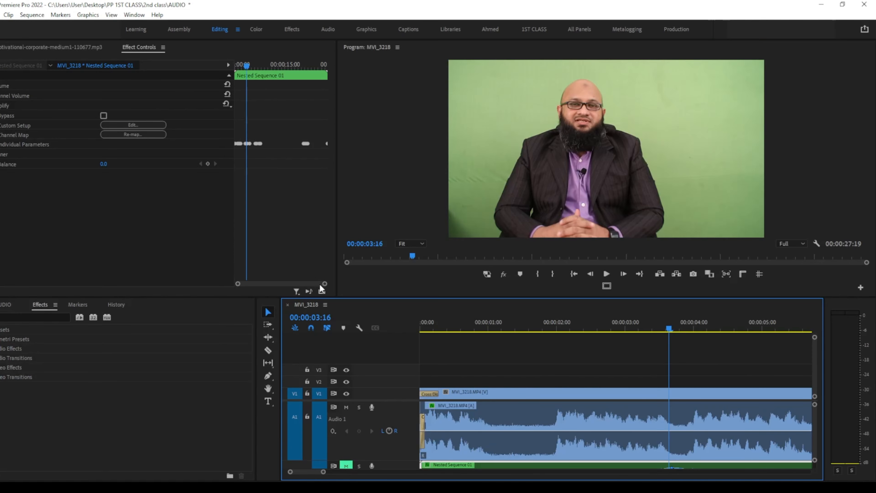
pyautogui.moveTo(320, 284); pyautogui.dragTo(294, 282)
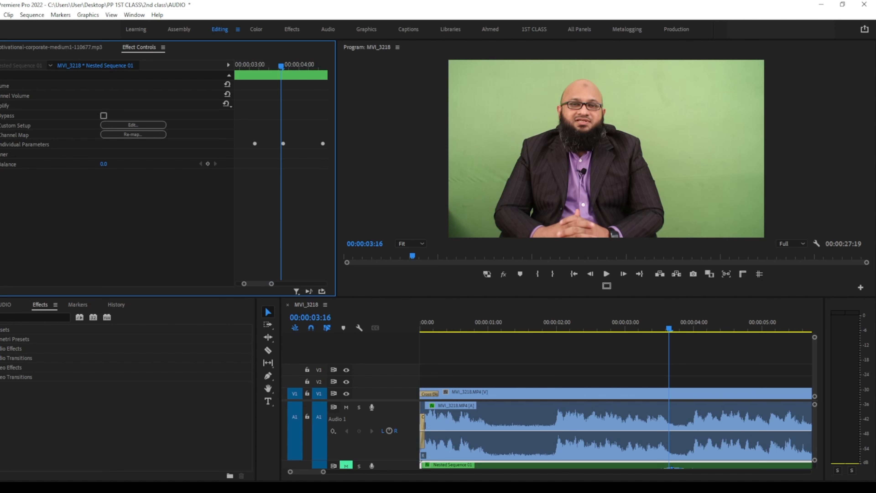
pyautogui.click(0, 86)
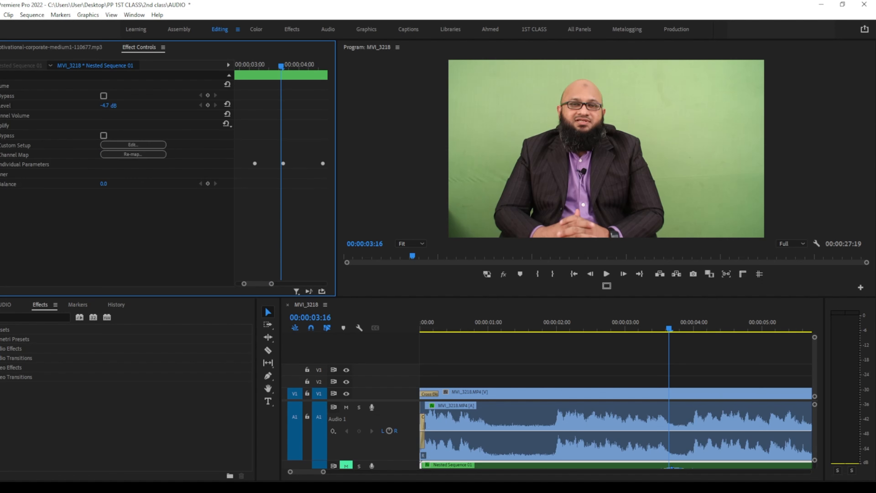
pyautogui.click(0, 86)
pyautogui.click(481, 468)
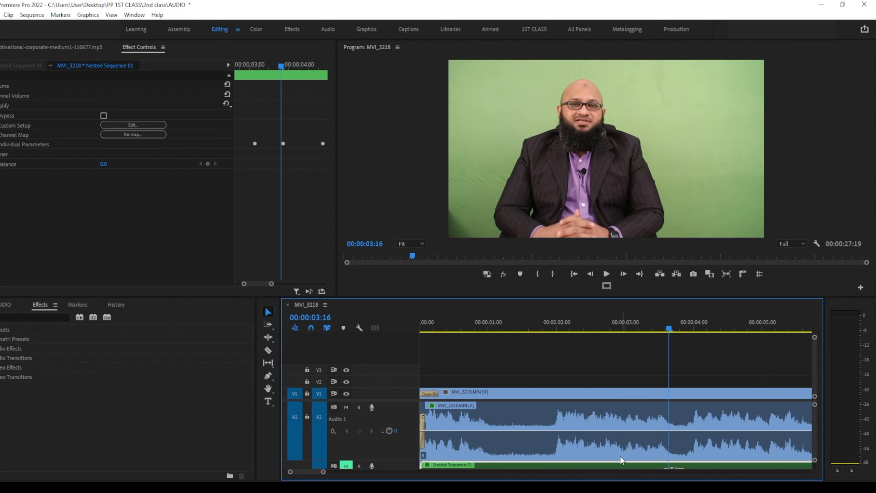
pyautogui.press('`')
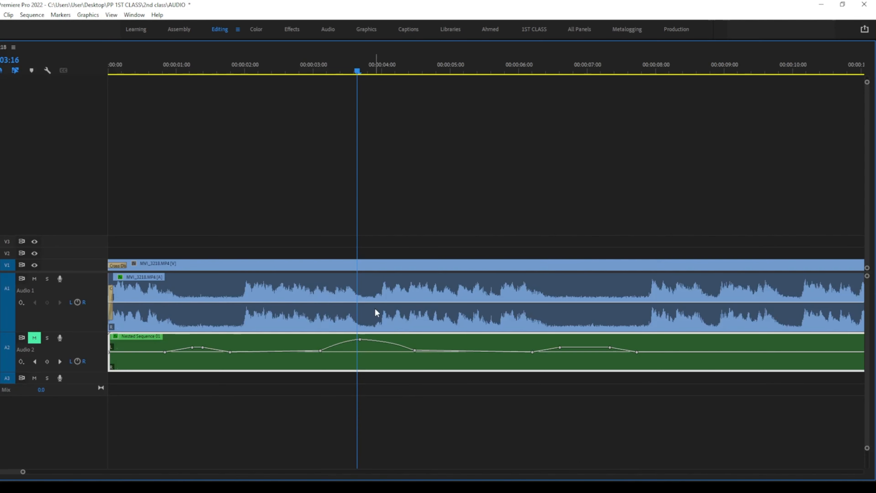
# Step: Select the MVI_3218 clip and adjust the Audio 1 track's Left/Right Balance
pyautogui.click(427, 295)
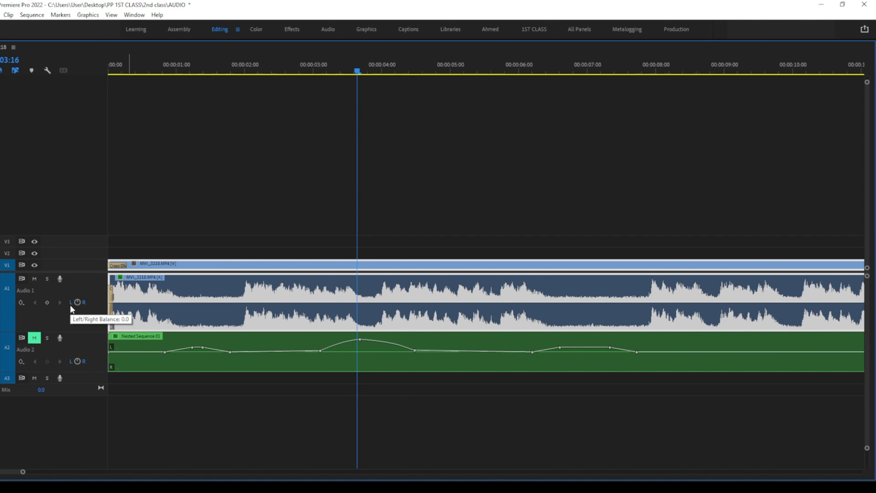
pyautogui.moveTo(69, 304); pyautogui.dragTo(69, 300)
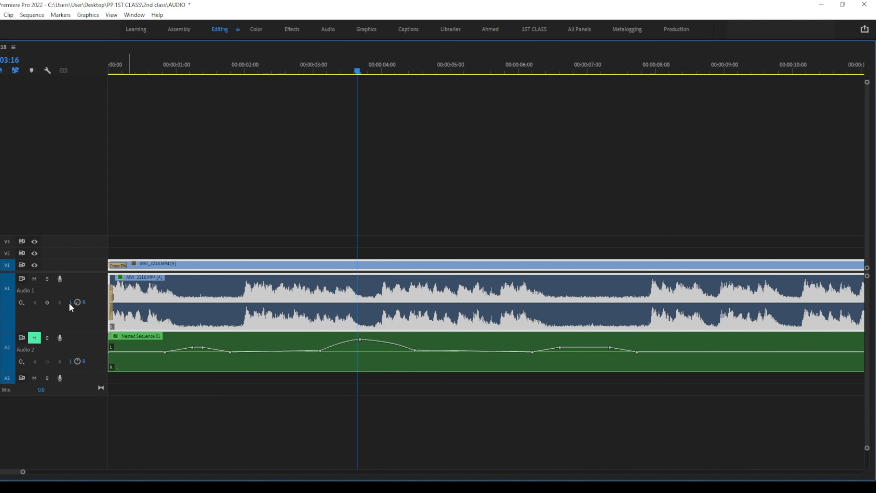
pyautogui.moveTo(77, 303); pyautogui.dragTo(77, 296)
# Step: Split the MVI_3218 clip at 00:00:06:19 and move its second part to tracks V3 and A3
pyautogui.press('space')
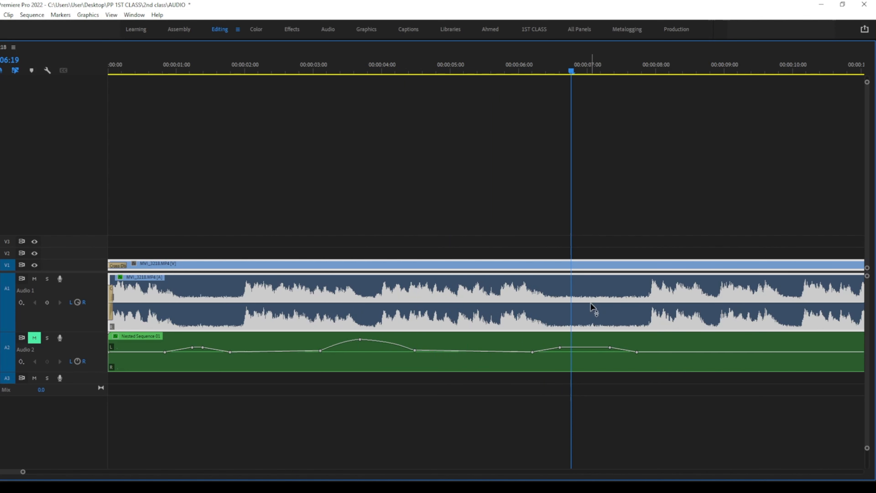
pyautogui.hotkey('ctrl', 'k')
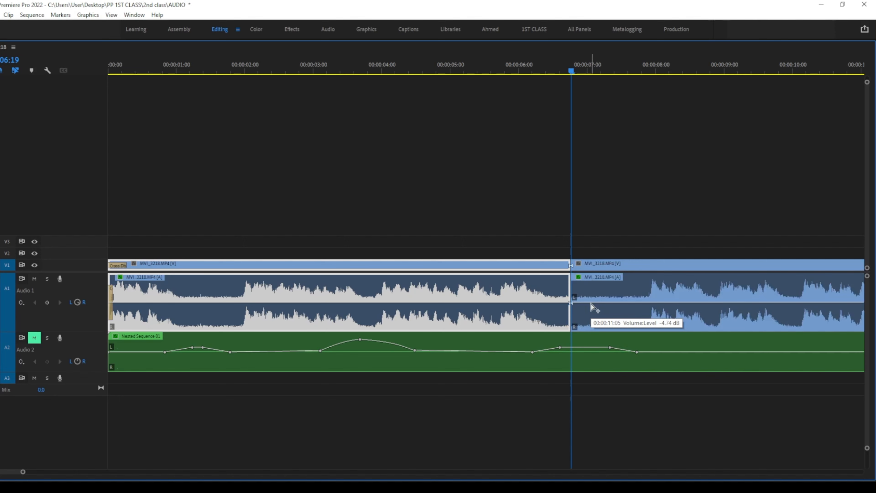
pyautogui.moveTo(609, 265); pyautogui.dragTo(646, 383)
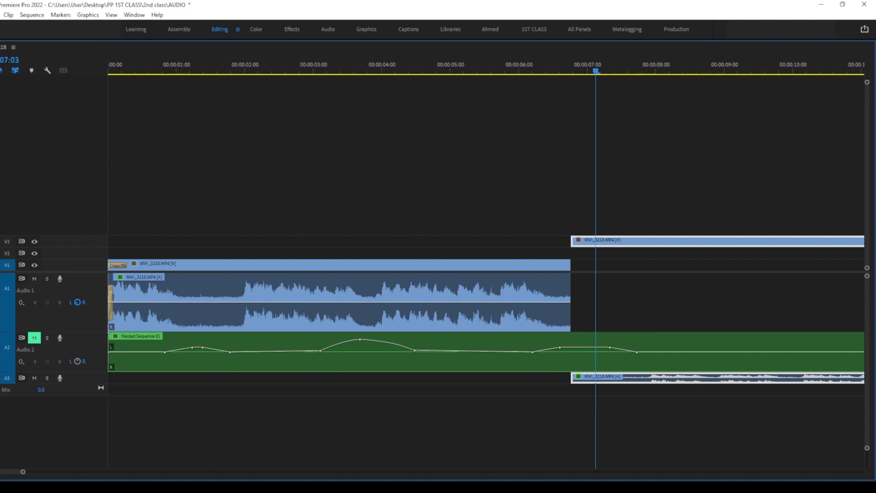
# Step: Play the sequence across the cut to compare the audio on tracks A1 and A3
pyautogui.press('space')
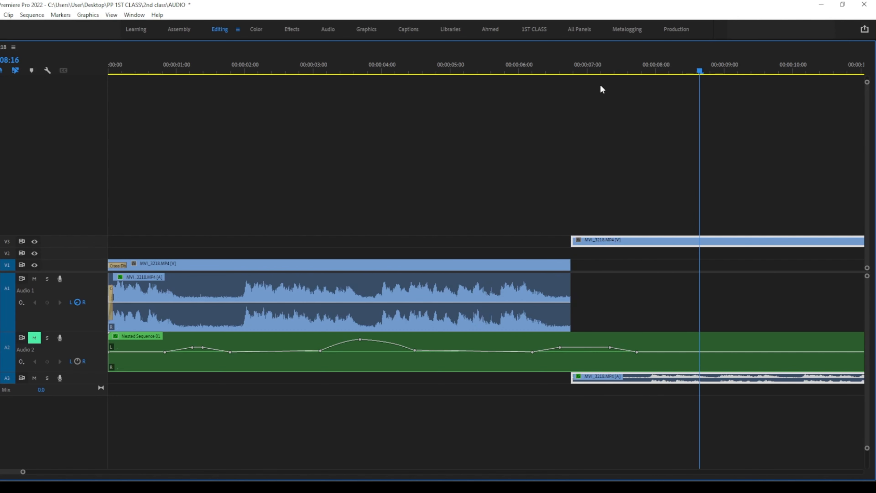
pyautogui.moveTo(588, 71); pyautogui.dragTo(320, 130)
pyautogui.press('space')
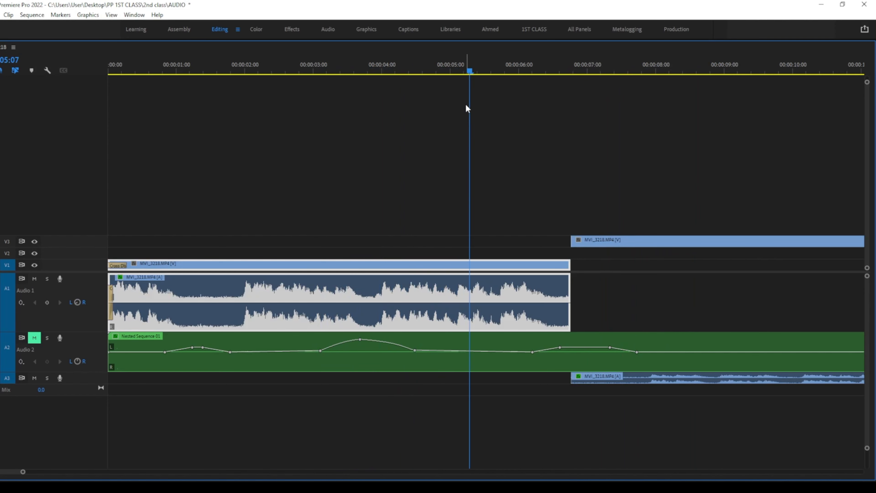
pyautogui.press('space')
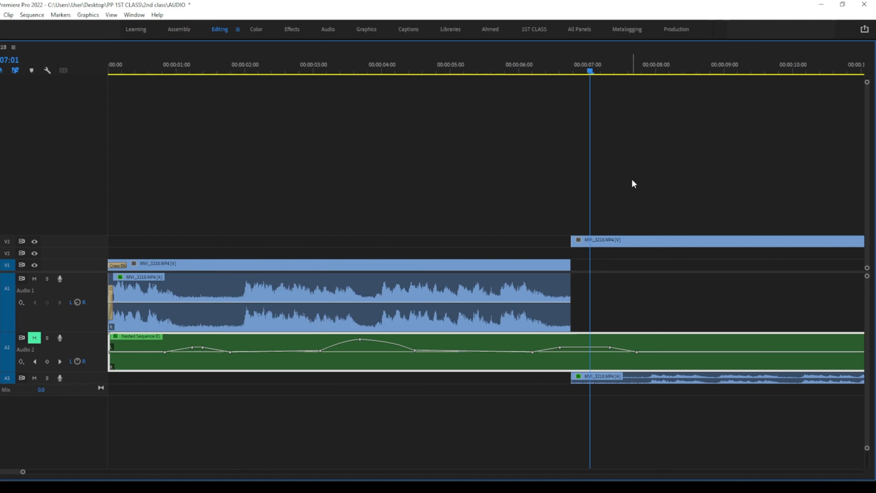
# Step: Increase the Video 1 track's height to show the clip's thumbnails and deselect the second clip part
pyautogui.click(616, 243)
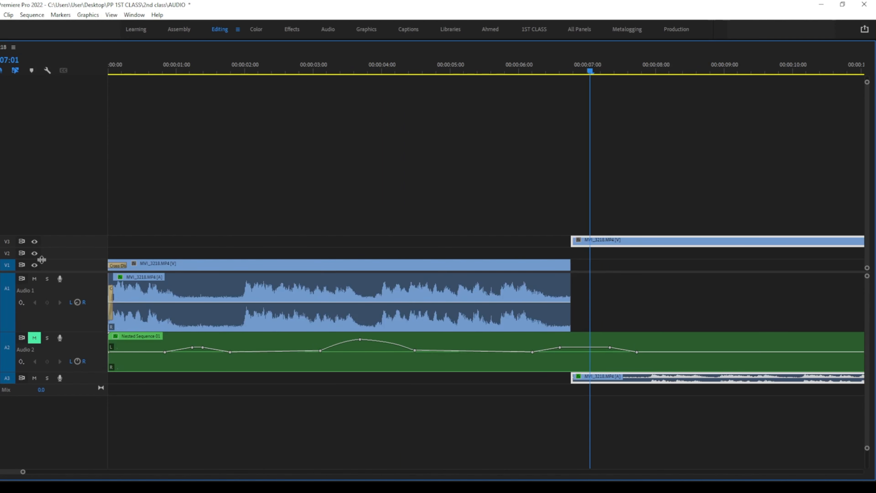
pyautogui.moveTo(36, 259); pyautogui.dragTo(55, 216)
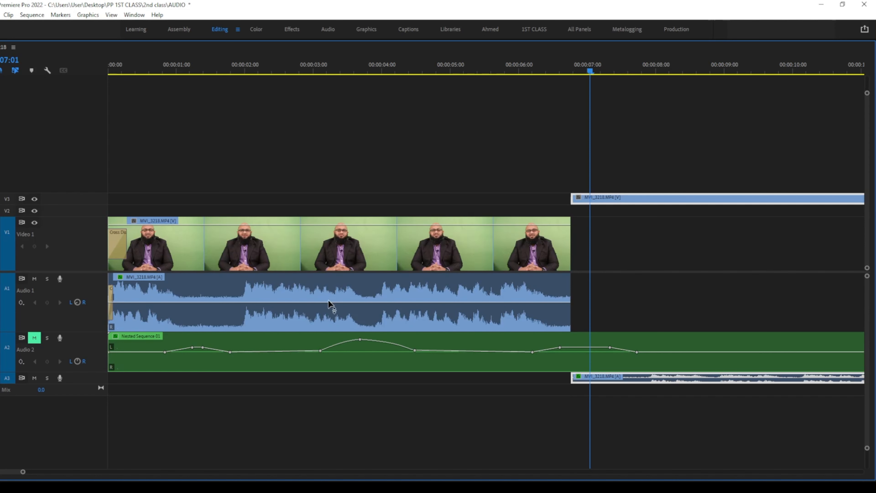
pyautogui.click(652, 288)
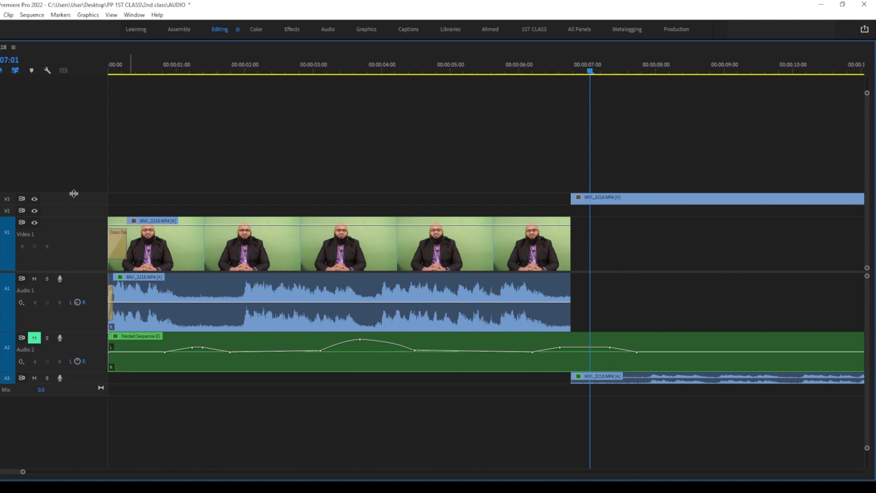
# Step: Increase the heights of the Video 3 and Audio 3 tracks and select the second part of the MVI_3218 clip
pyautogui.moveTo(69, 195); pyautogui.dragTo(74, 157)
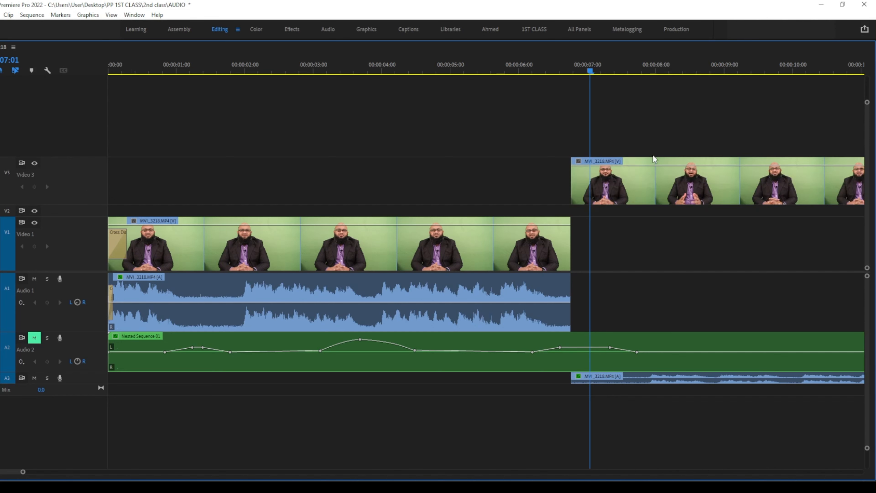
pyautogui.click(618, 183)
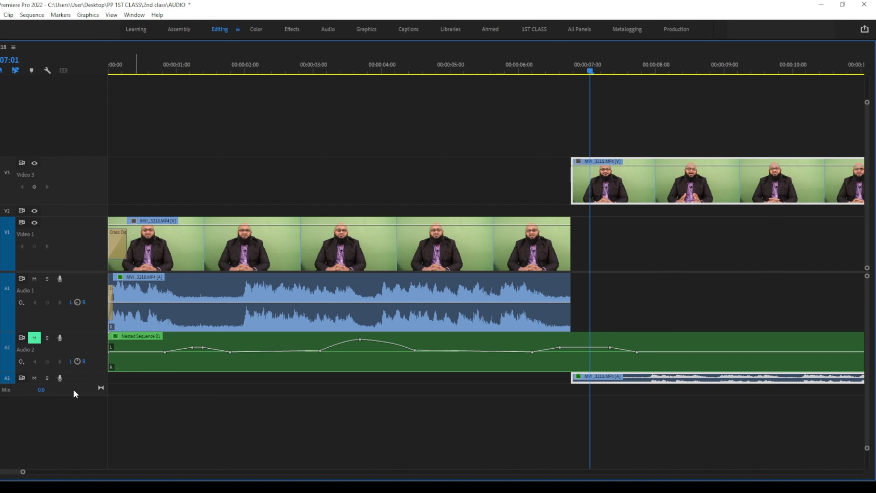
pyautogui.moveTo(74, 391); pyautogui.dragTo(75, 430)
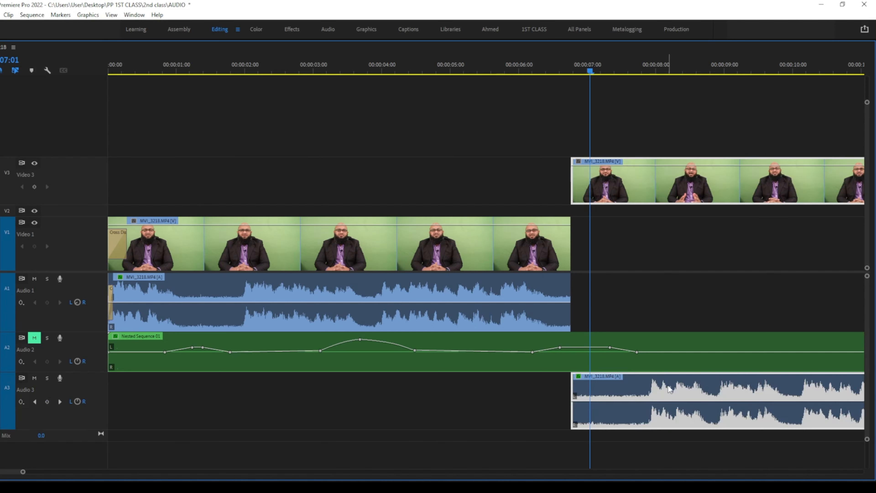
# Step: Adjust the Audio 3 track's Left/Right Balance and play the sequence from 00:00:02:08 across the cut to compare the audio
pyautogui.click(77, 400)
pyautogui.moveTo(620, 67); pyautogui.dragTo(268, 164)
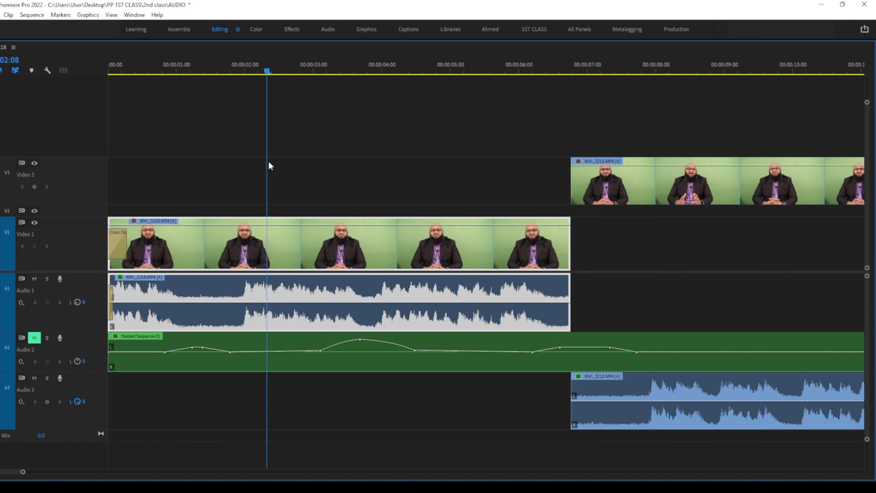
pyautogui.press('space')
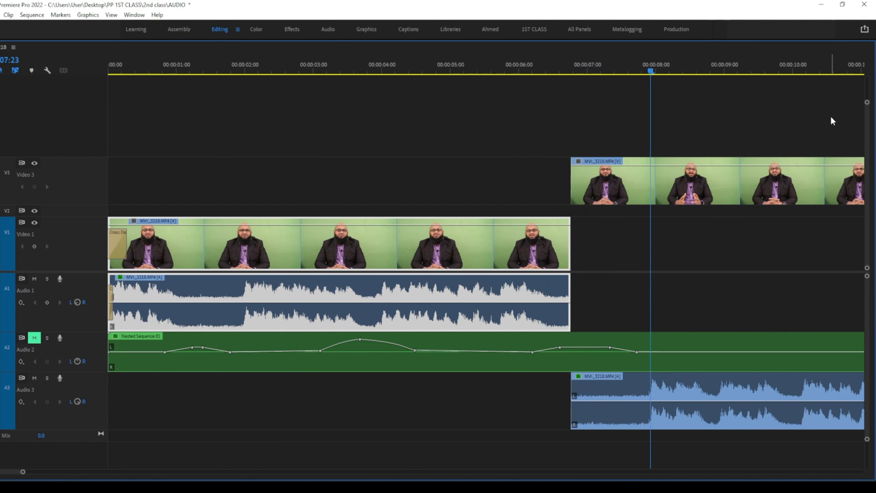
pyautogui.press('space')
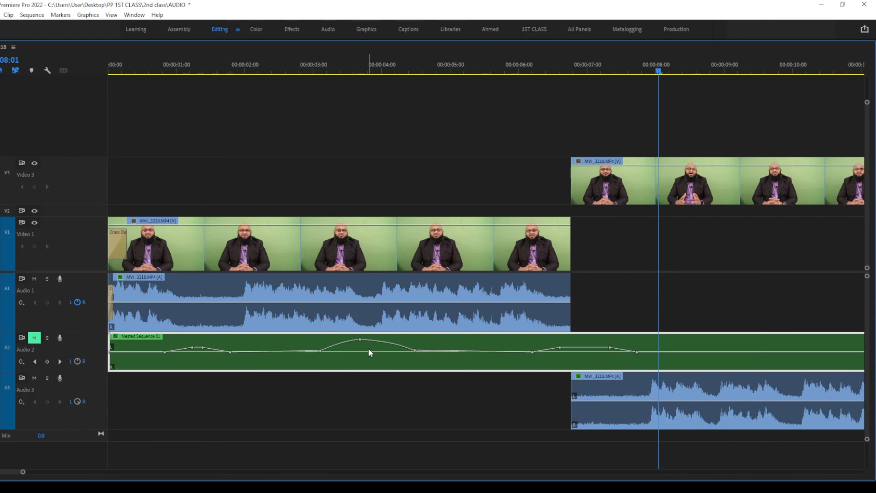
# Step: Modify the second clip part's audio channels, keeping source L mapped to left and source R mapped to right
pyautogui.rightClick(632, 397)
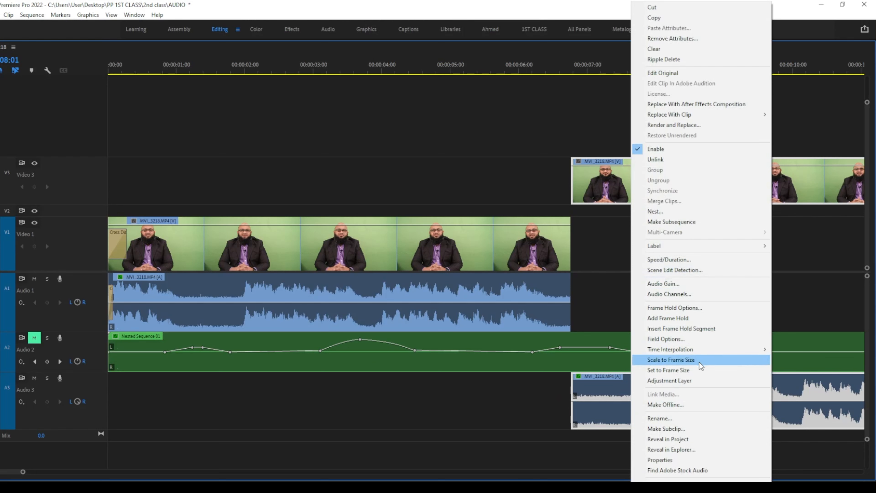
pyautogui.click(679, 296)
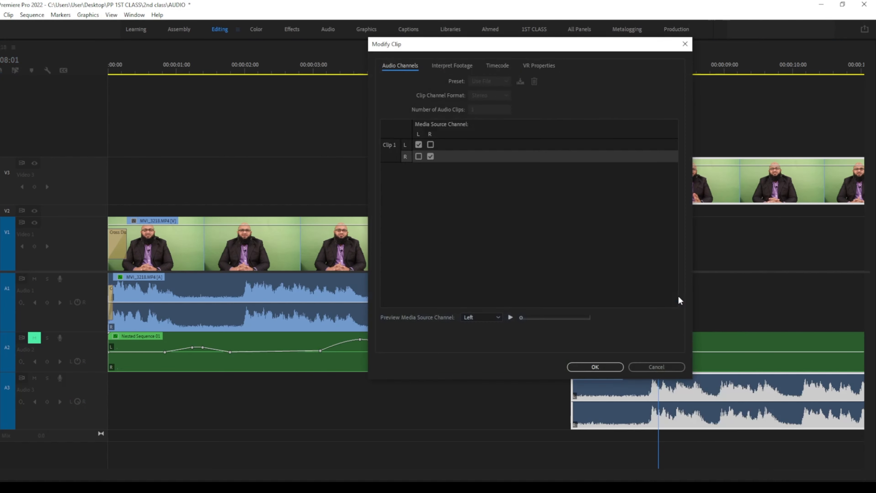
pyautogui.click(418, 145)
pyautogui.click(430, 156)
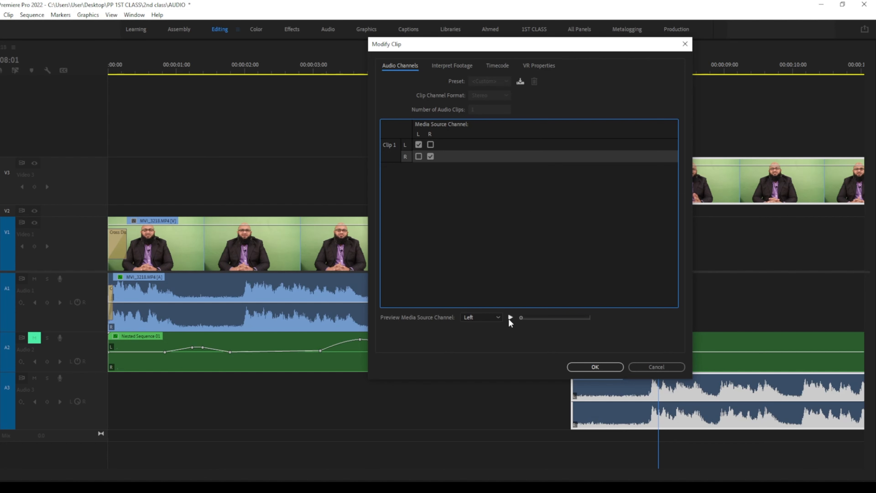
pyautogui.click(583, 368)
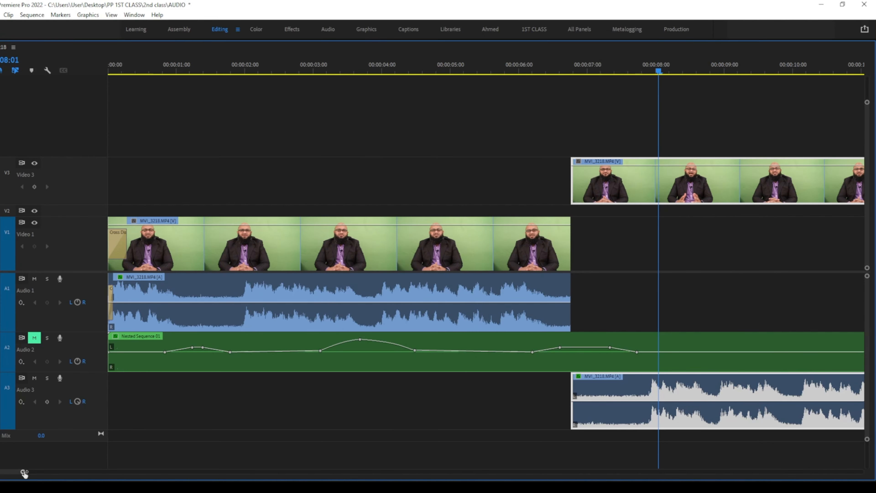
pyautogui.moveTo(20, 473); pyautogui.dragTo(296, 476)
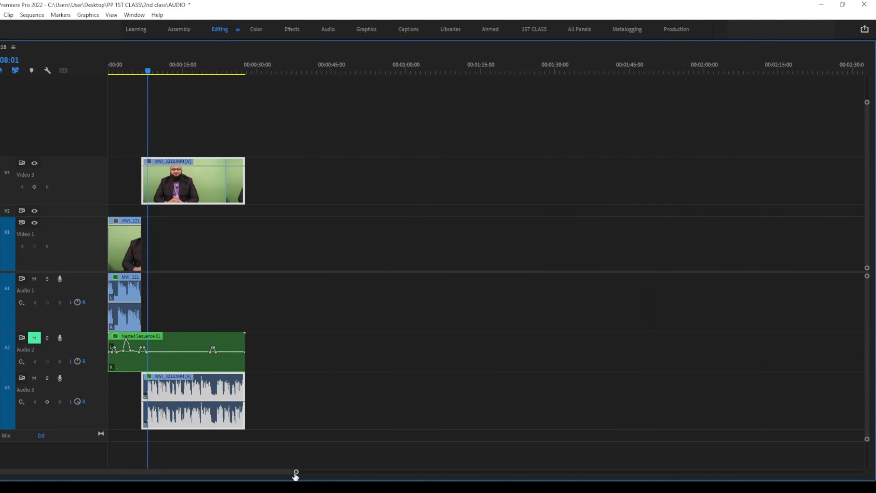